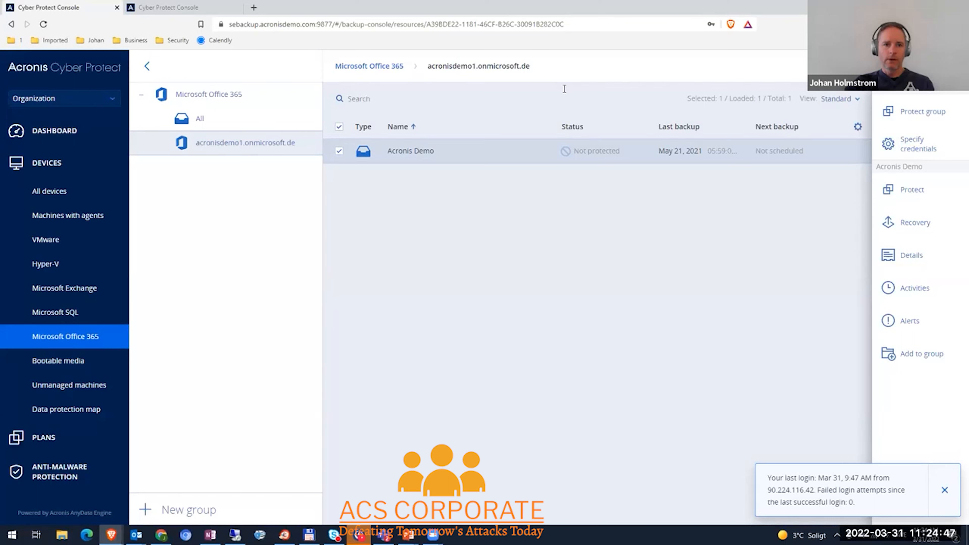
{"action": "left_click", "coordinate": [547, 247]}
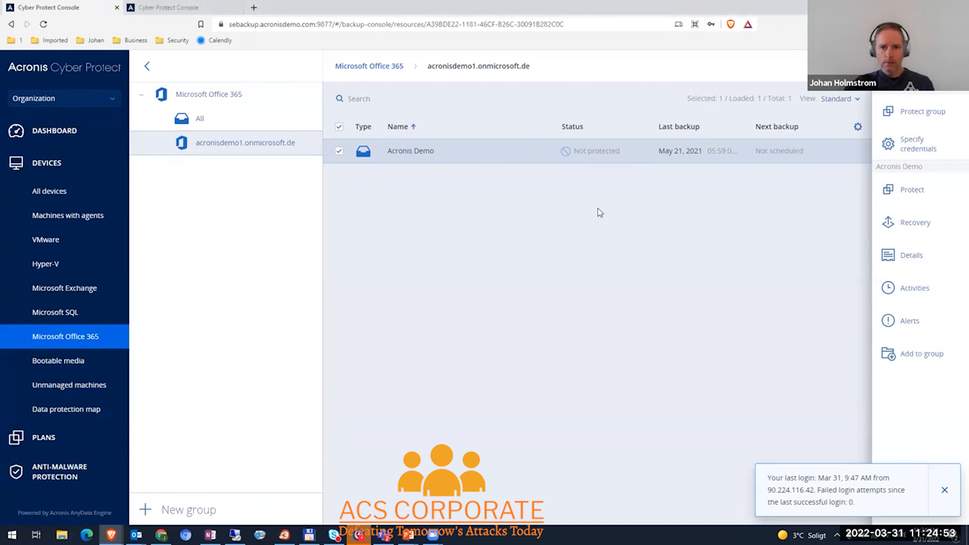
{"action": "left_click_drag", "start_coordinate": [769, 5], "coordinate": [747, 45]}
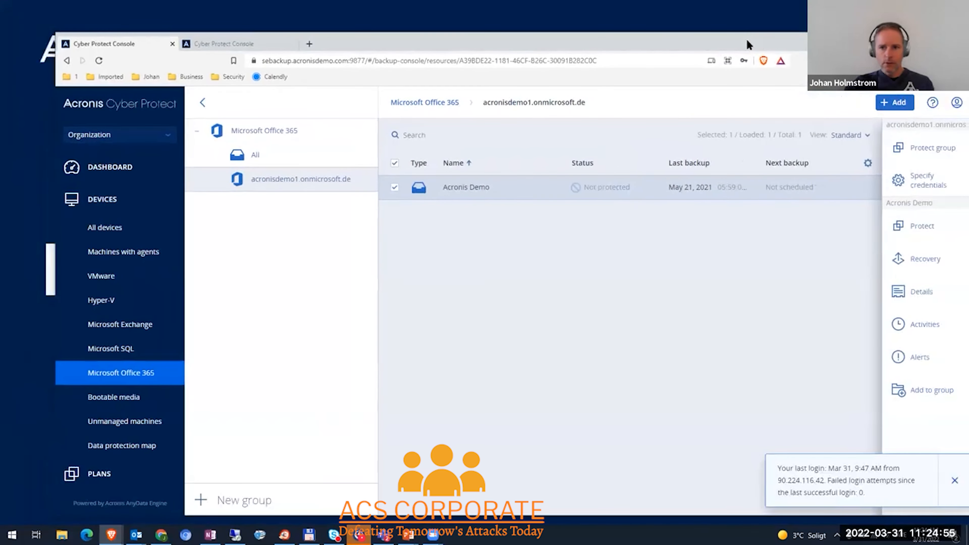
{"action": "double_click", "coordinate": [747, 40]}
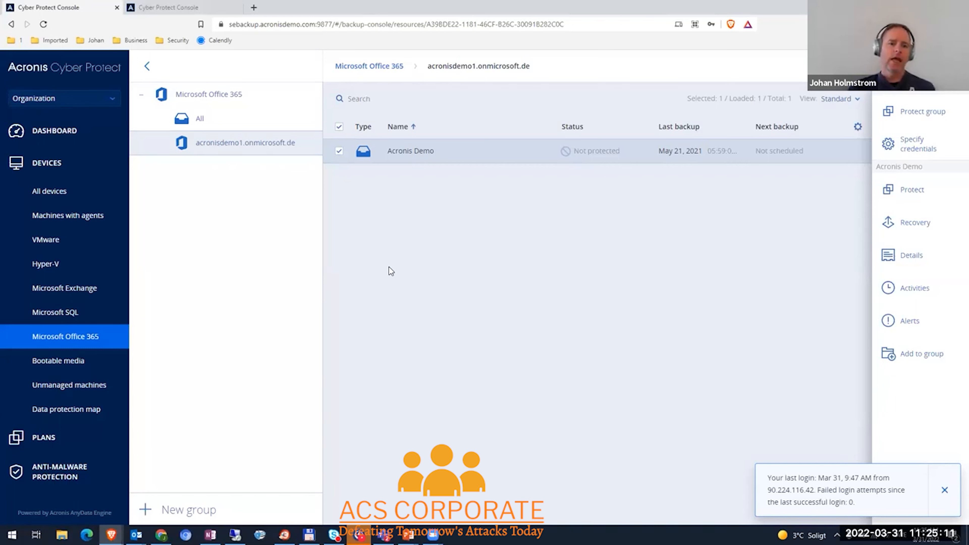
Open the dashboard overview and move the Działania chart below the Cyber protection widget.
{"action": "left_click", "coordinate": [61, 131]}
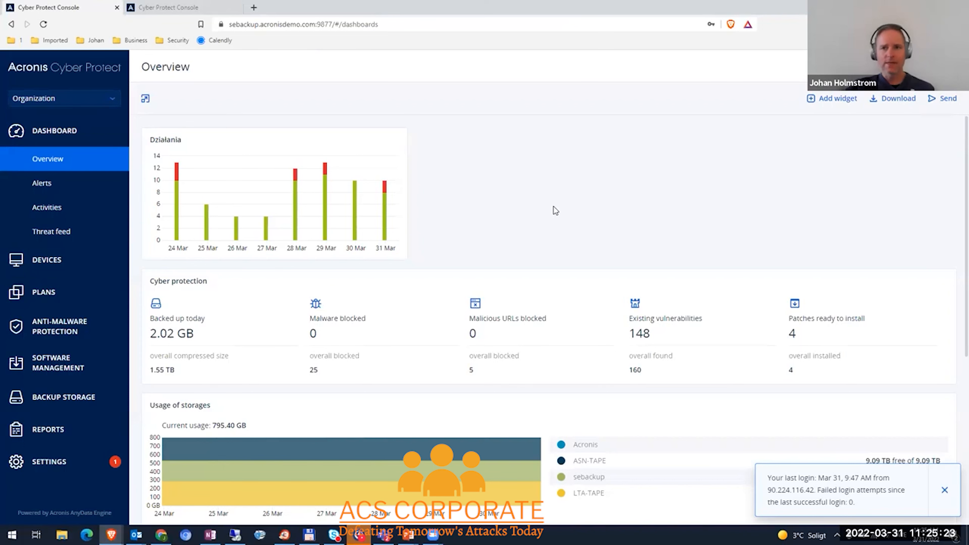
{"action": "left_click_drag", "start_coordinate": [300, 142], "coordinate": [301, 268]}
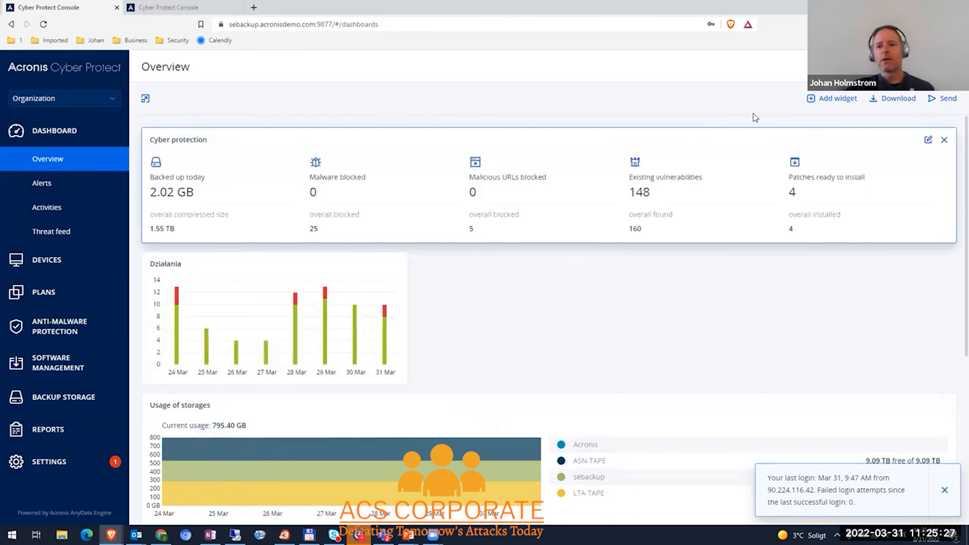
Browse the widgets available for the dashboard and close the selection without adding one.
{"action": "left_click", "coordinate": [830, 98]}
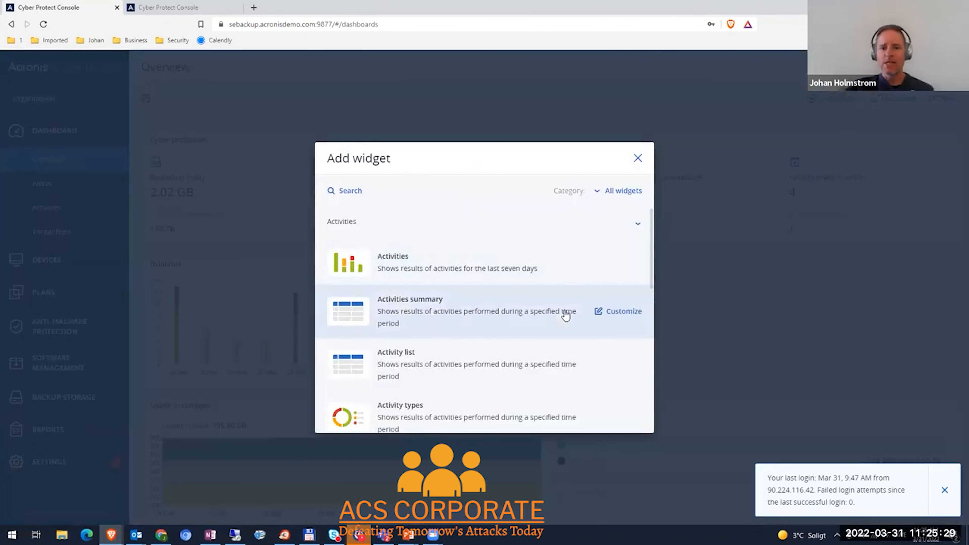
{"action": "scroll", "coordinate": [565, 311], "scroll_direction": "down", "scroll_amount": 4}
{"action": "scroll", "coordinate": [572, 287], "scroll_direction": "up", "scroll_amount": 4}
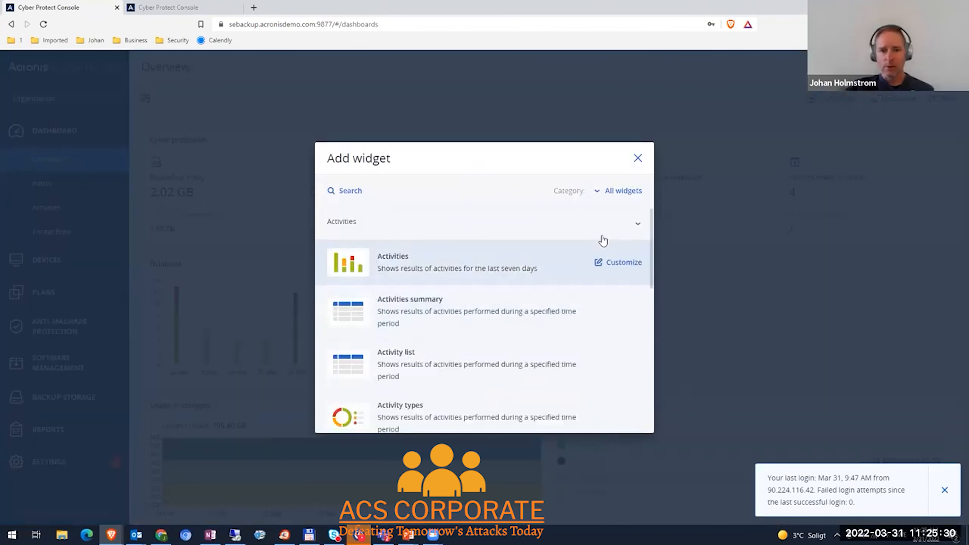
{"action": "left_click", "coordinate": [638, 158]}
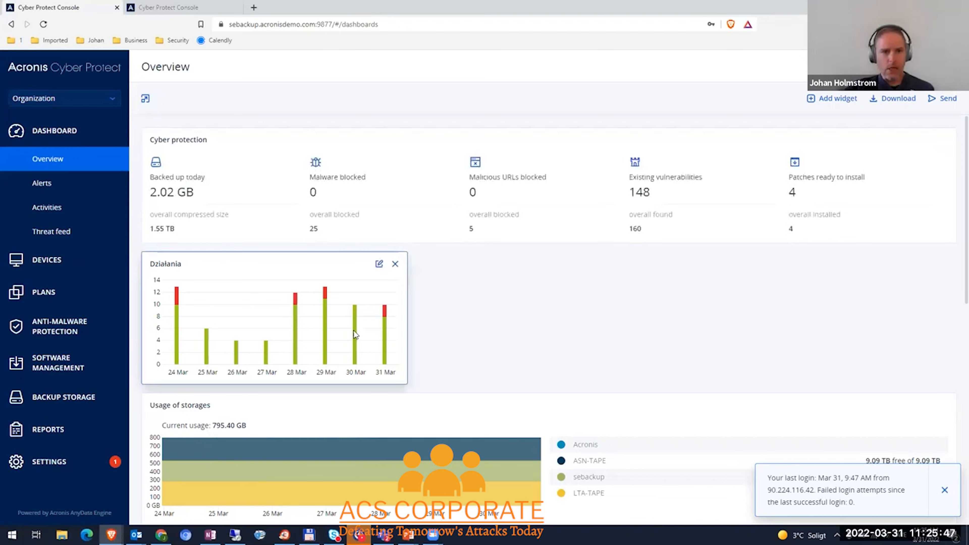
Examine the 31 March results in the Działania chart and the storage usage, devices and locations summary widgets.
{"action": "mouse_move", "coordinate": [296, 344]}
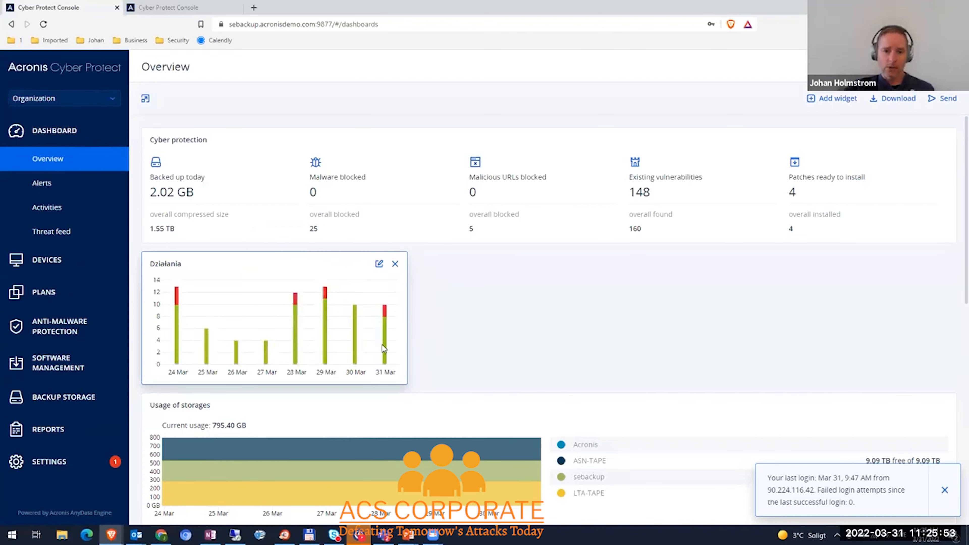
{"action": "mouse_move", "coordinate": [386, 351]}
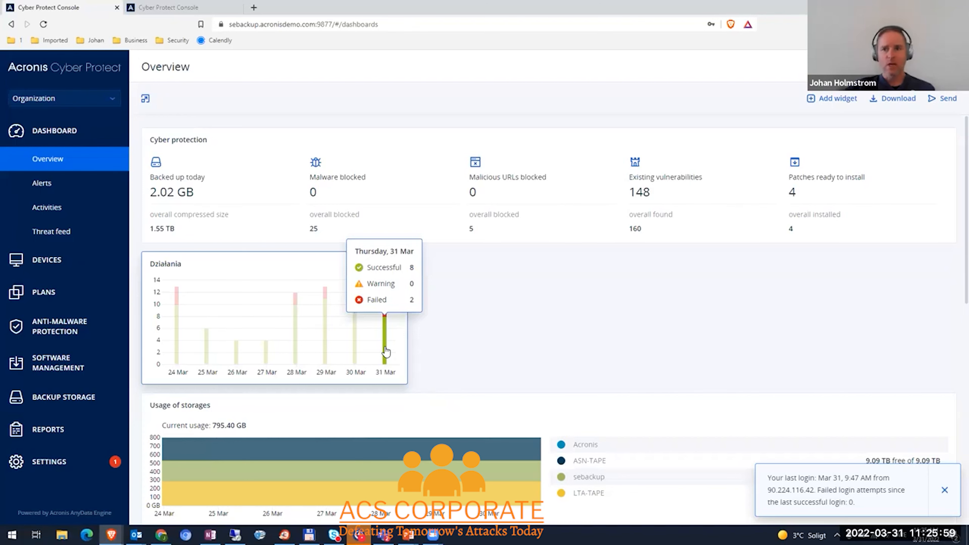
{"action": "scroll", "coordinate": [568, 347], "scroll_direction": "down", "scroll_amount": 3}
{"action": "scroll", "coordinate": [569, 352], "scroll_direction": "down", "scroll_amount": 1}
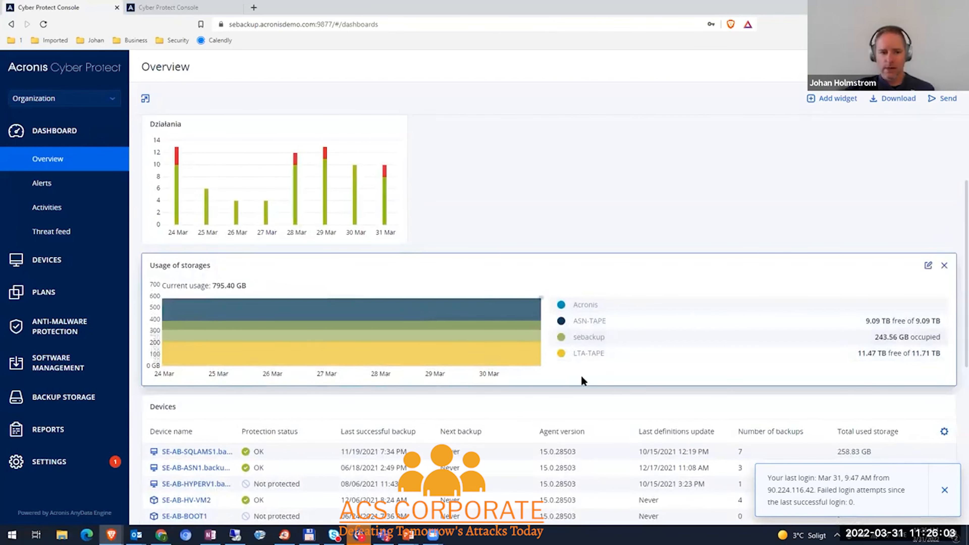
{"action": "scroll", "coordinate": [581, 375], "scroll_direction": "down", "scroll_amount": 4}
{"action": "scroll", "coordinate": [268, 389], "scroll_direction": "down", "scroll_amount": 5}
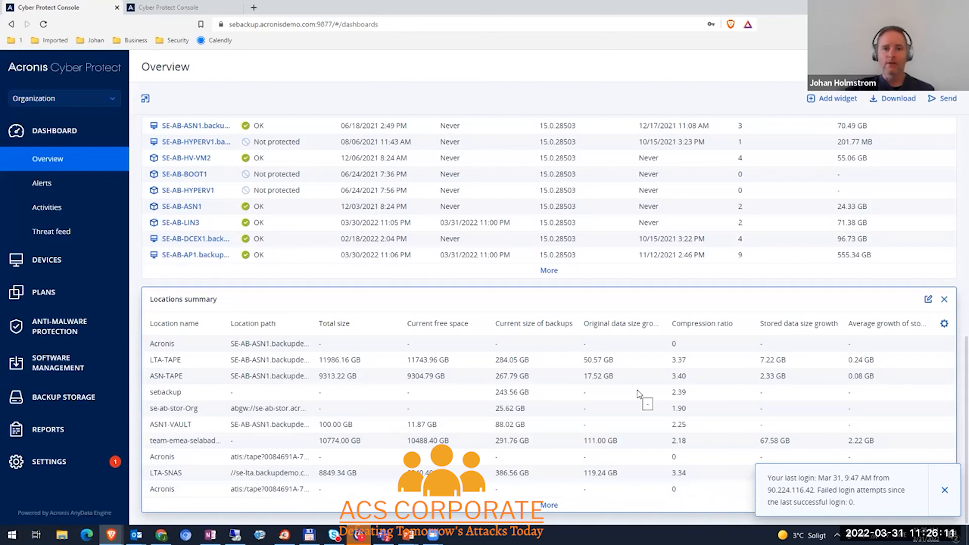
{"action": "scroll", "coordinate": [637, 390], "scroll_direction": "up", "scroll_amount": 6}
Open the activities list and filter it by the status Succeeded, followed by Failed.
{"action": "left_click", "coordinate": [62, 212]}
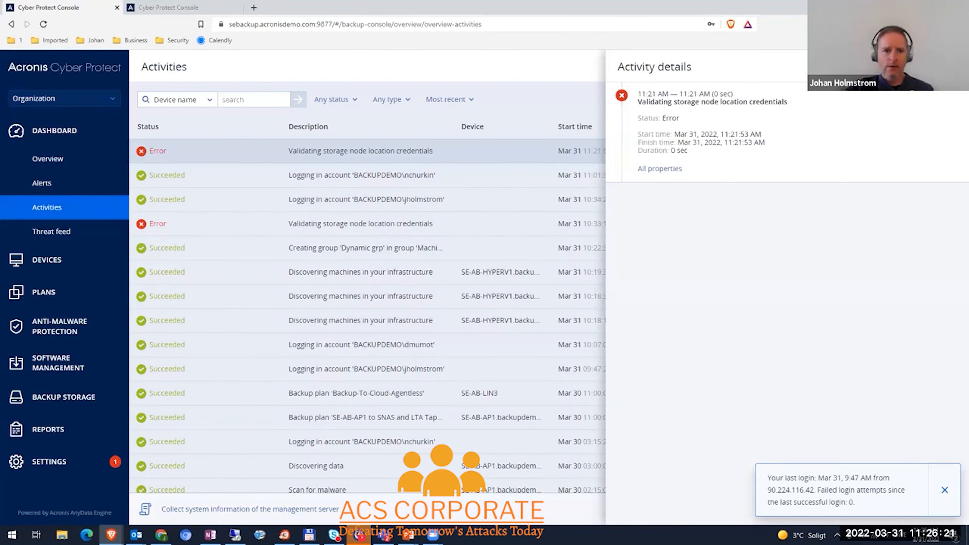
{"action": "left_click", "coordinate": [294, 132]}
{"action": "left_click", "coordinate": [335, 100]}
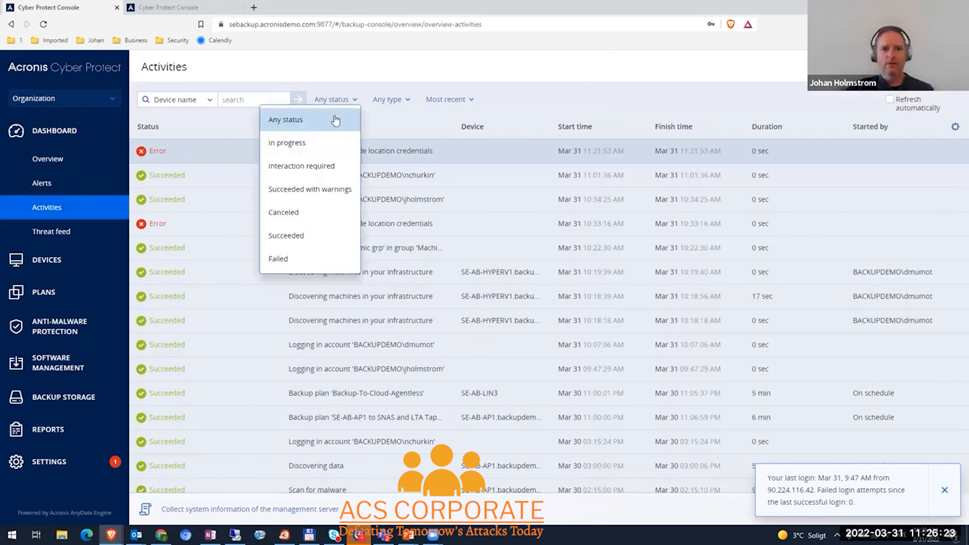
{"action": "left_click", "coordinate": [329, 237]}
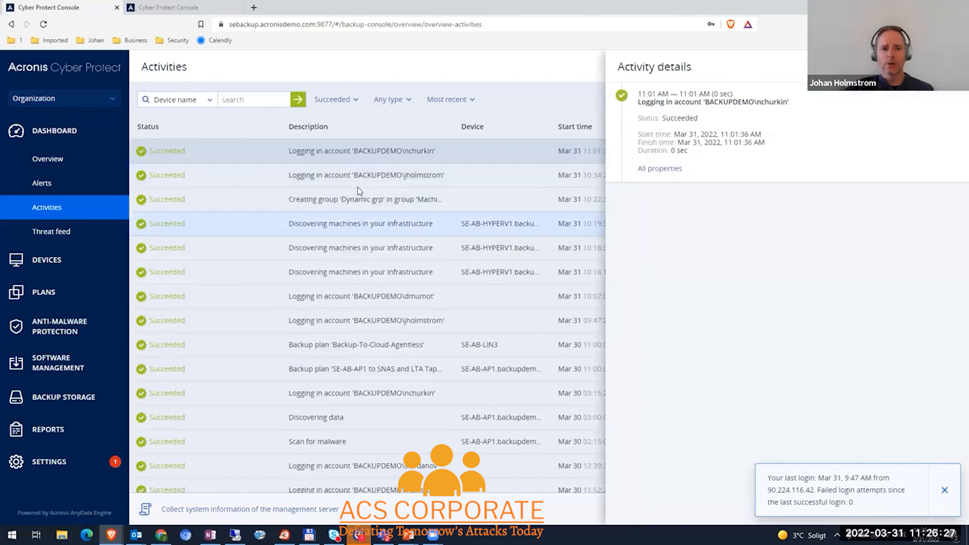
{"action": "left_click", "coordinate": [346, 100]}
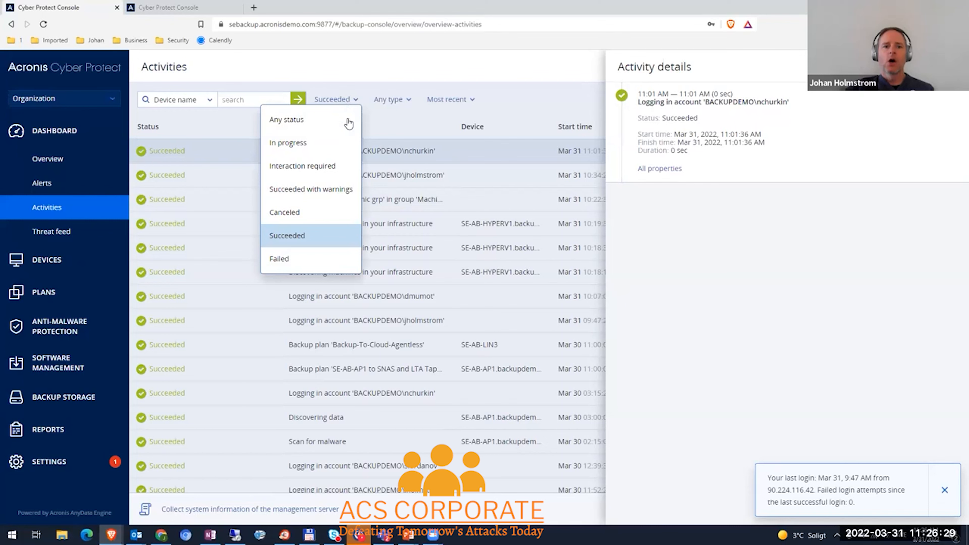
{"action": "left_click", "coordinate": [327, 259]}
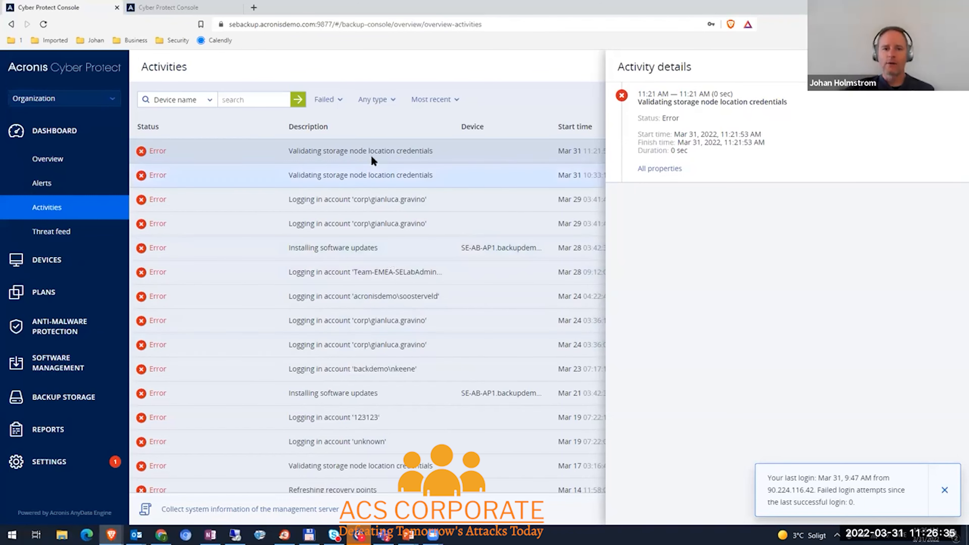
Reset the activities filter to Any status and close the activity details.
{"action": "left_click", "coordinate": [341, 100]}
{"action": "left_click", "coordinate": [309, 118]}
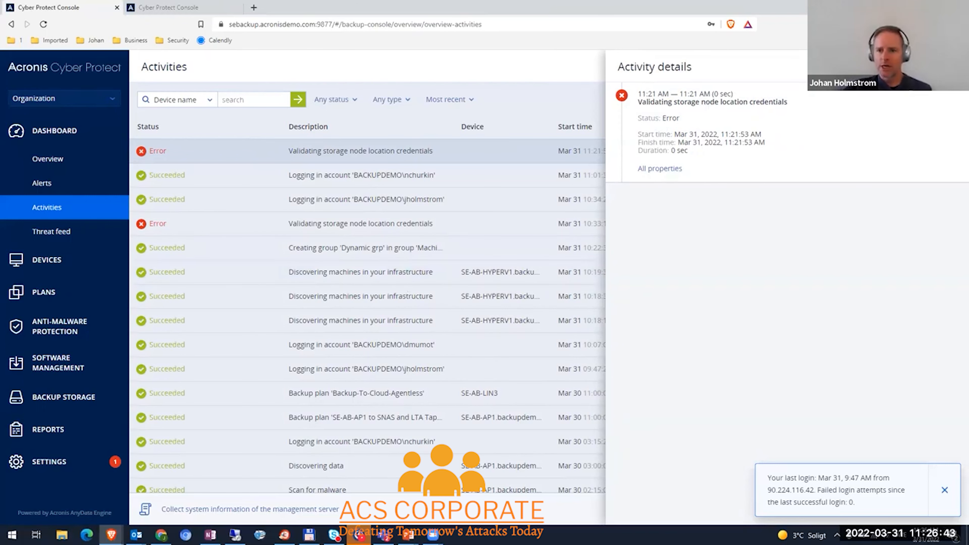
{"action": "left_click", "coordinate": [955, 67]}
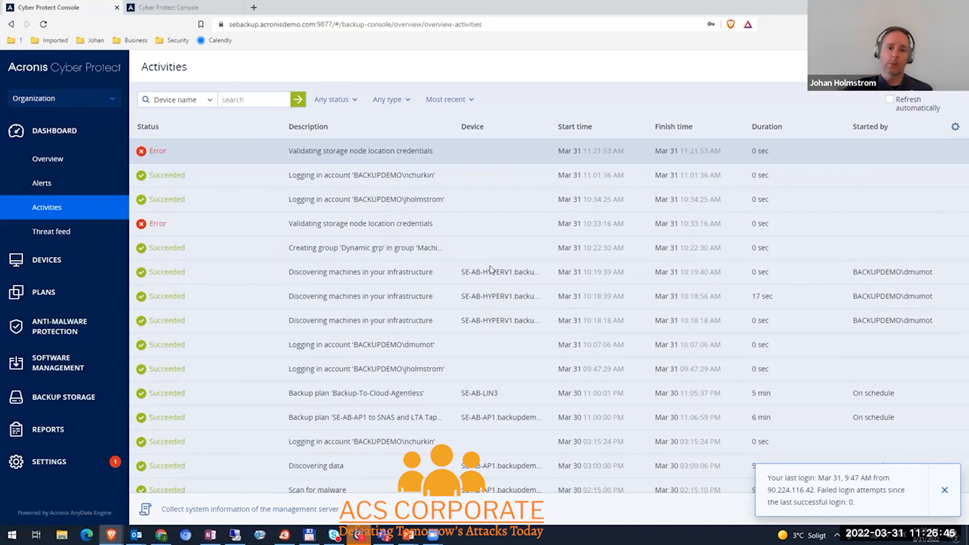
View the threat feed, followed by the device lists, including Microsoft SQL and Microsoft Office 365.
{"action": "left_click", "coordinate": [62, 234]}
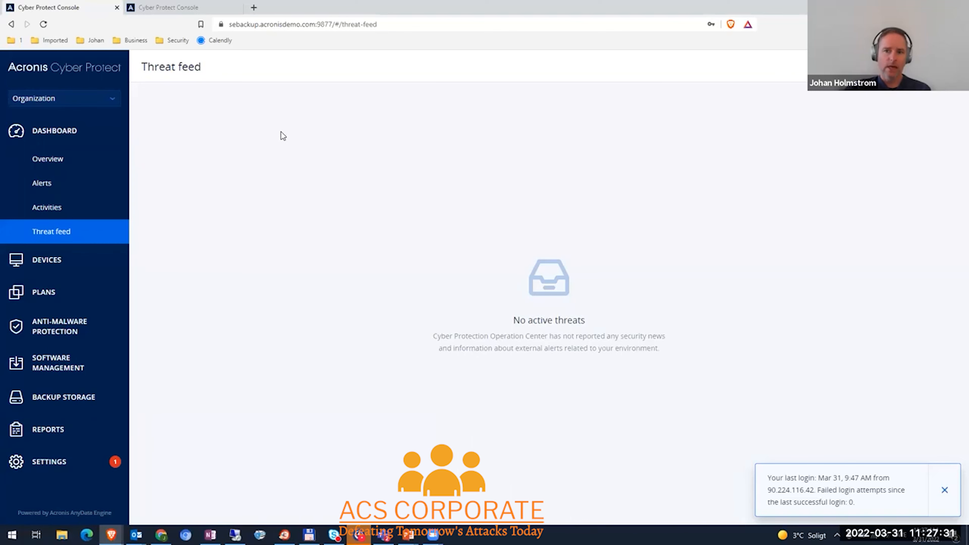
{"action": "left_click", "coordinate": [69, 261]}
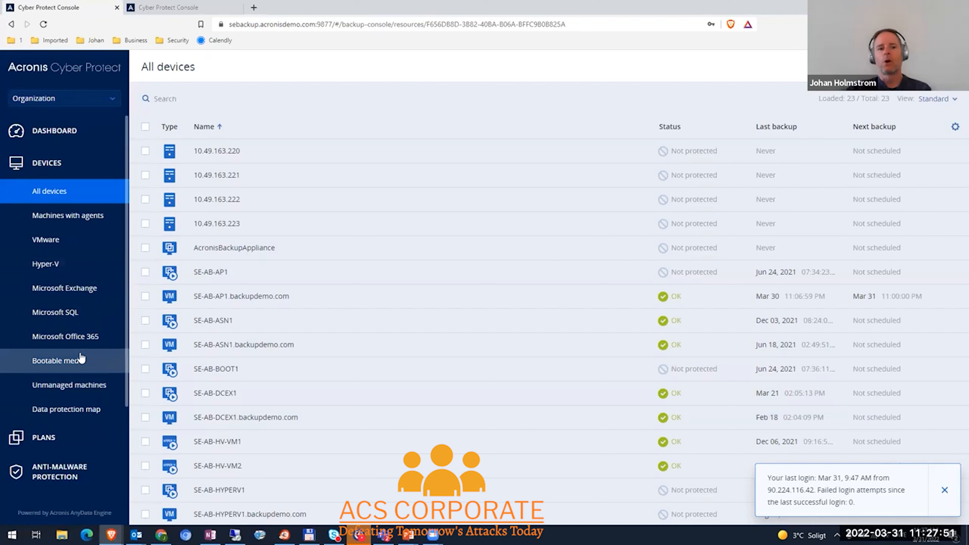
{"action": "left_click", "coordinate": [66, 313]}
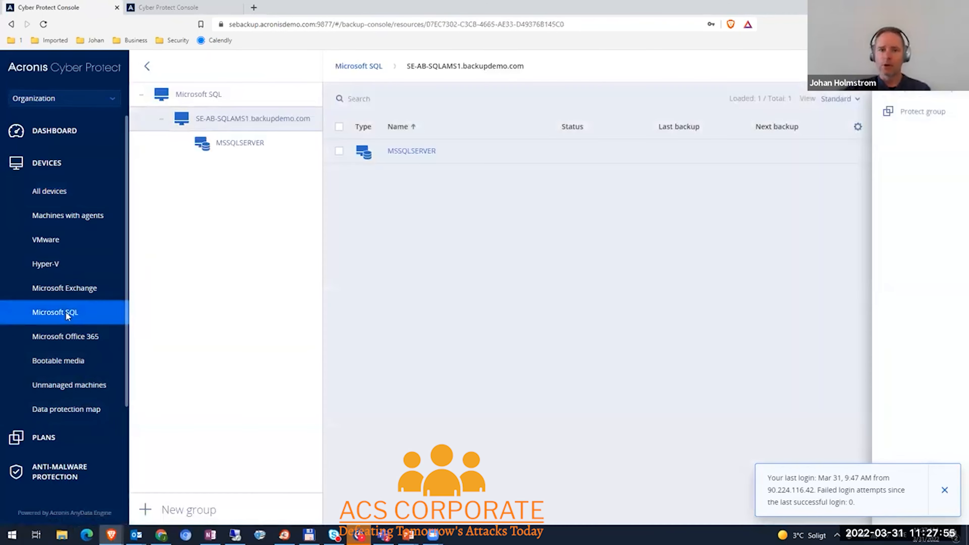
{"action": "left_click", "coordinate": [73, 338]}
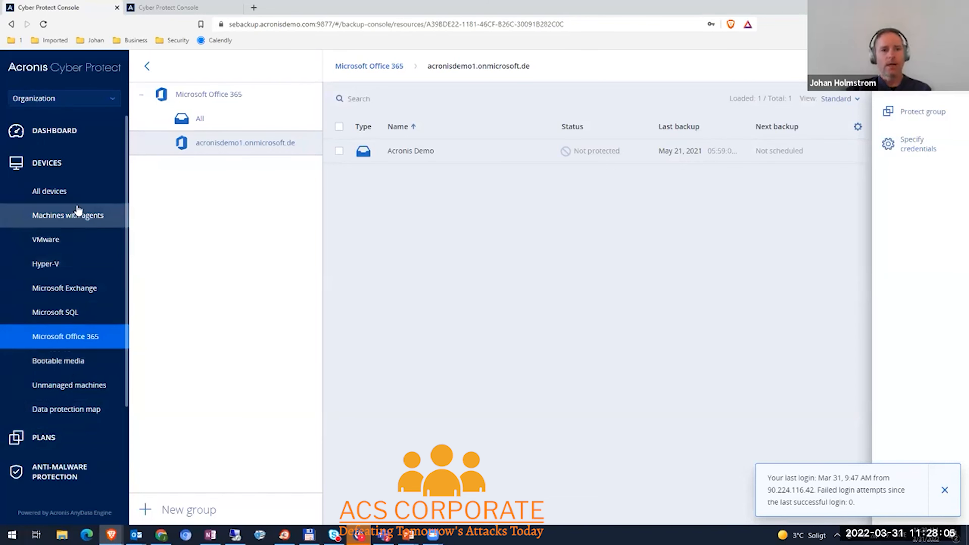
From the full device list, review the workstations, servers, virtualization hosts and applications that can be added, and close the selection.
{"action": "left_click", "coordinate": [78, 195]}
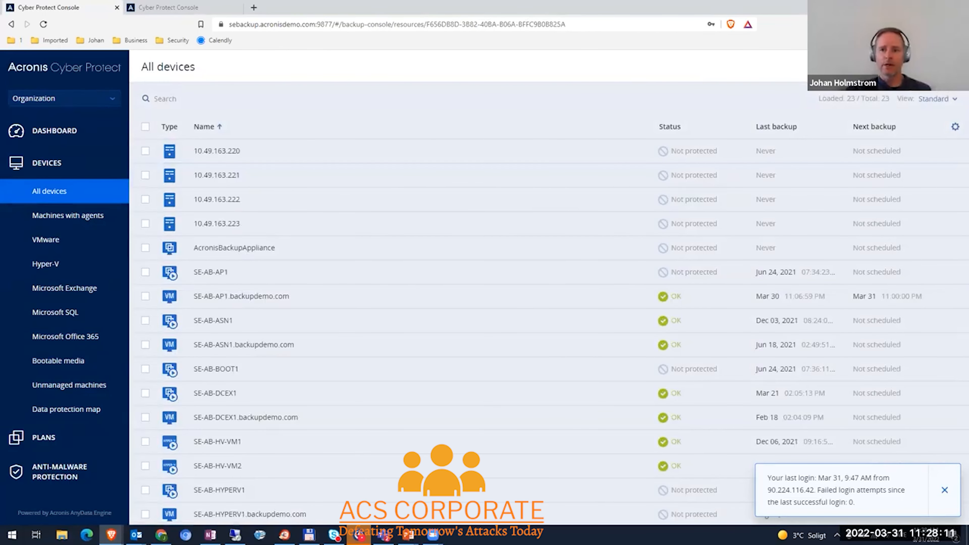
{"action": "left_click", "coordinate": [858, 67]}
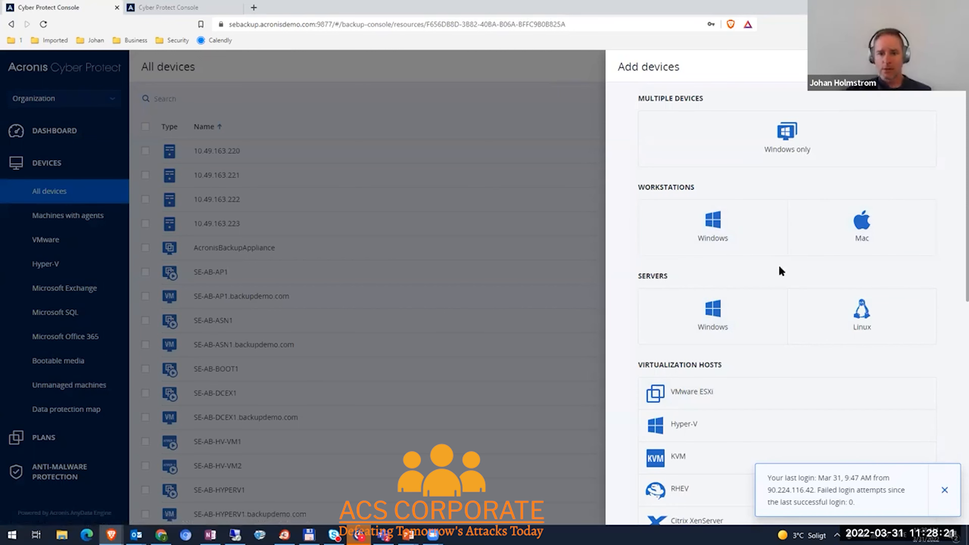
{"action": "scroll", "coordinate": [781, 266], "scroll_direction": "down", "scroll_amount": 3}
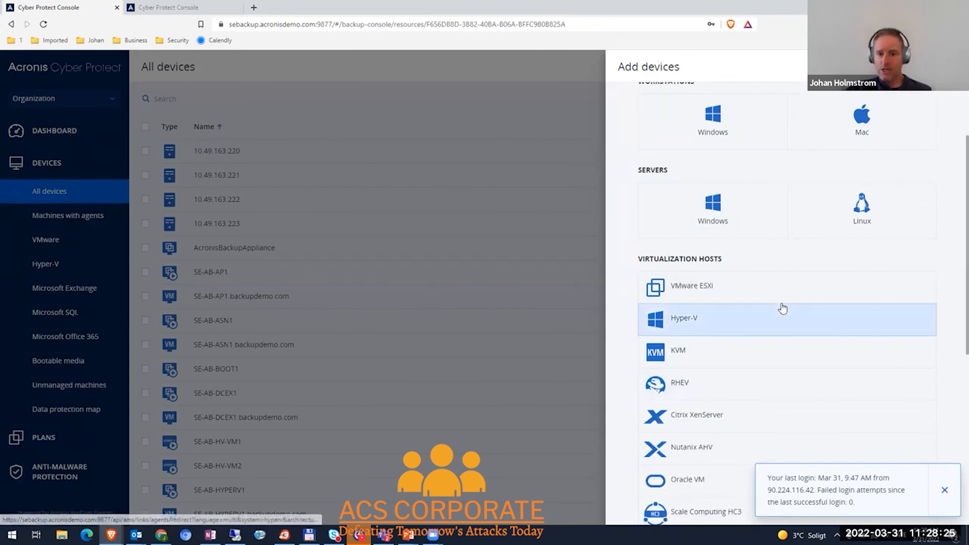
{"action": "scroll", "coordinate": [781, 305], "scroll_direction": "down", "scroll_amount": 9}
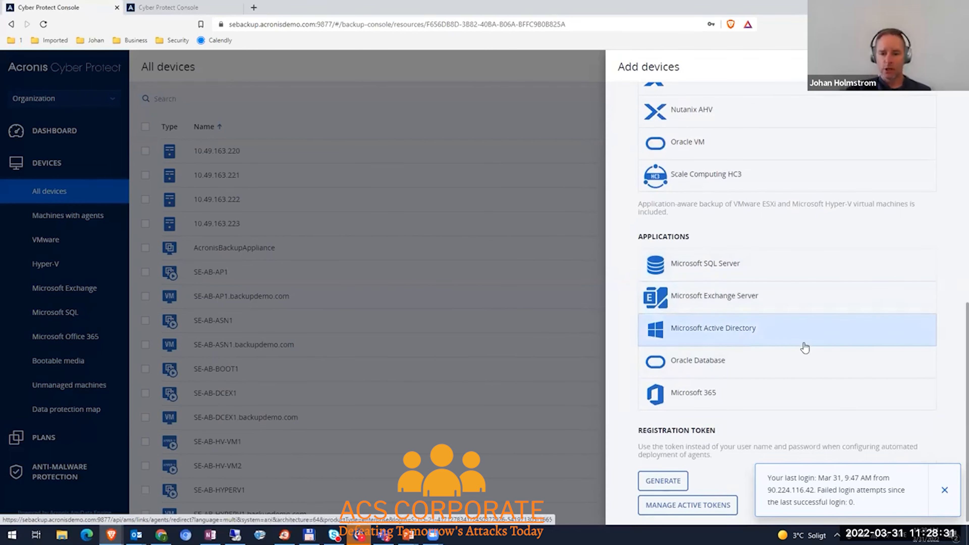
{"action": "scroll", "coordinate": [801, 346], "scroll_direction": "down", "scroll_amount": 1}
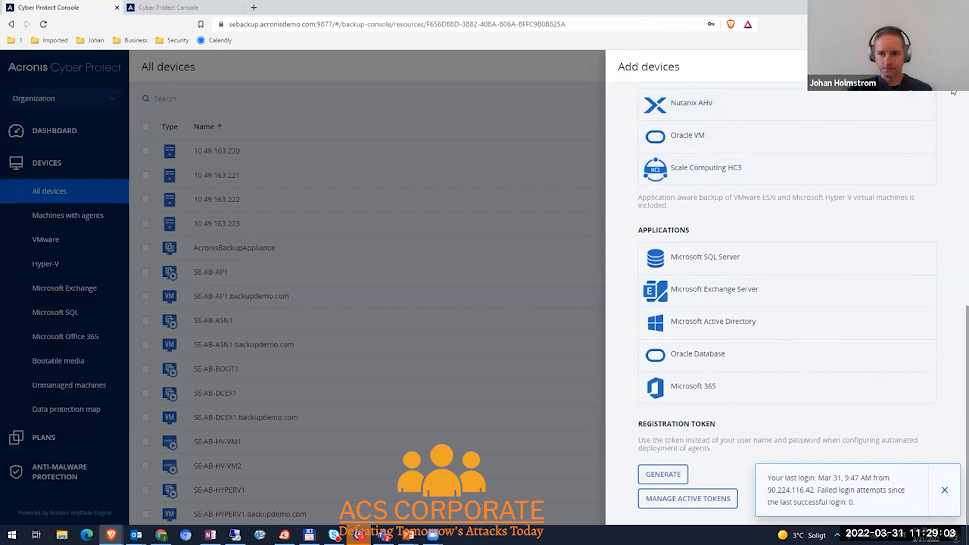
{"action": "left_click", "coordinate": [955, 67]}
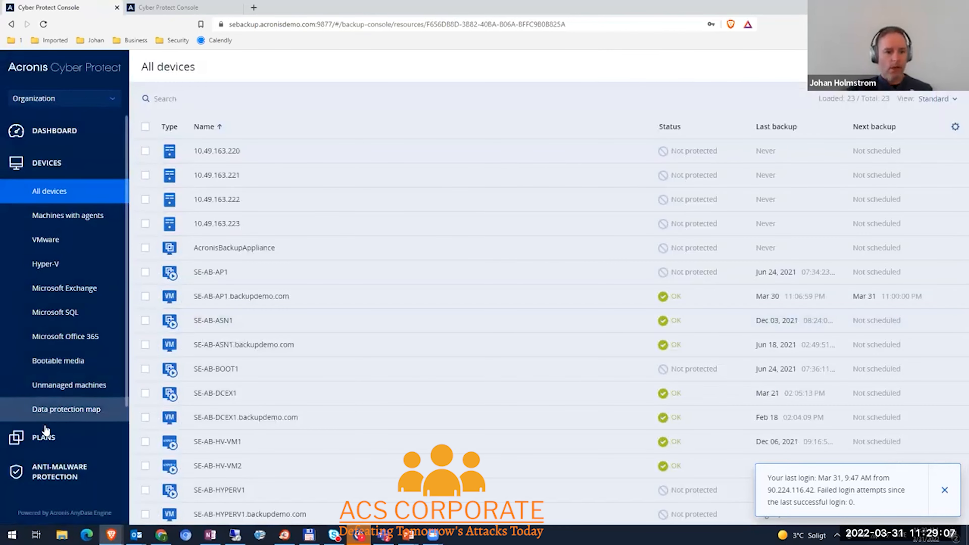
Open the protection plans and start creating a new plan.
{"action": "left_click", "coordinate": [43, 438]}
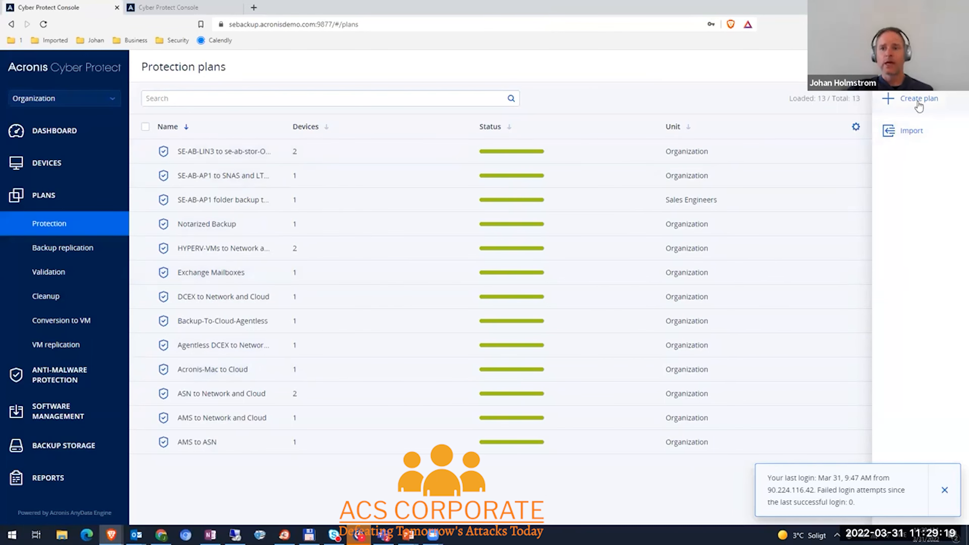
{"action": "left_click", "coordinate": [928, 100]}
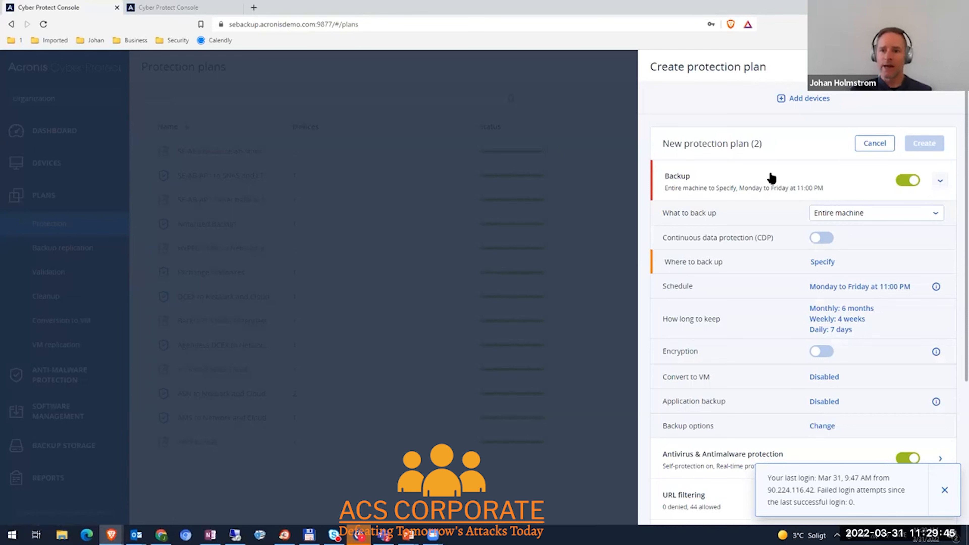
View the device selection and the name setting of the new protection plan, cancelling both and dismissing the last-login notice.
{"action": "left_click", "coordinate": [804, 99]}
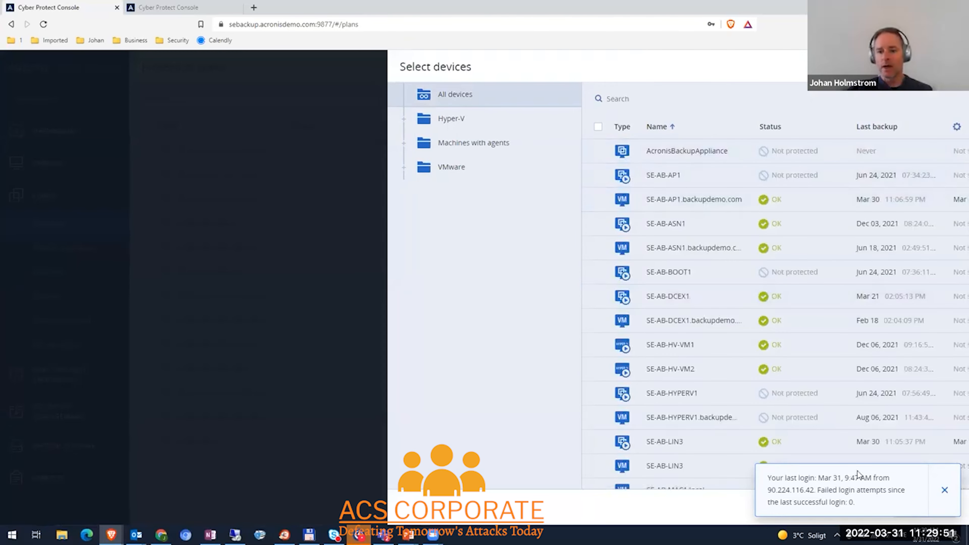
{"action": "left_click", "coordinate": [948, 492]}
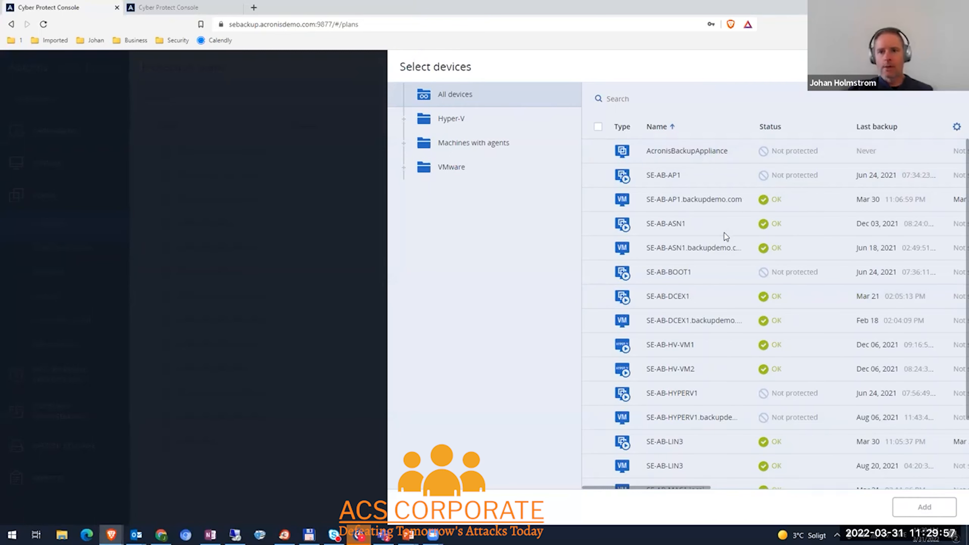
{"action": "key", "text": "Escape"}
{"action": "left_click", "coordinate": [769, 144]}
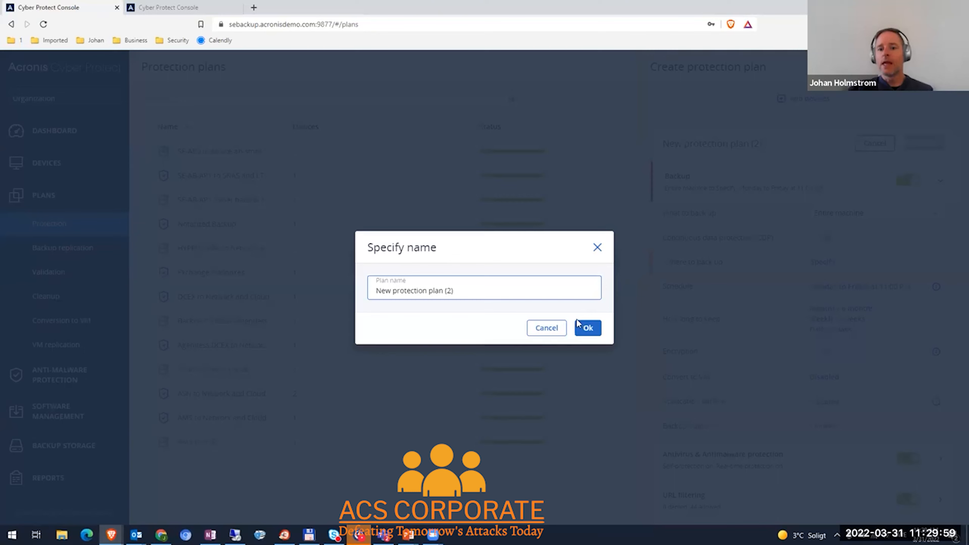
{"action": "left_click", "coordinate": [552, 328]}
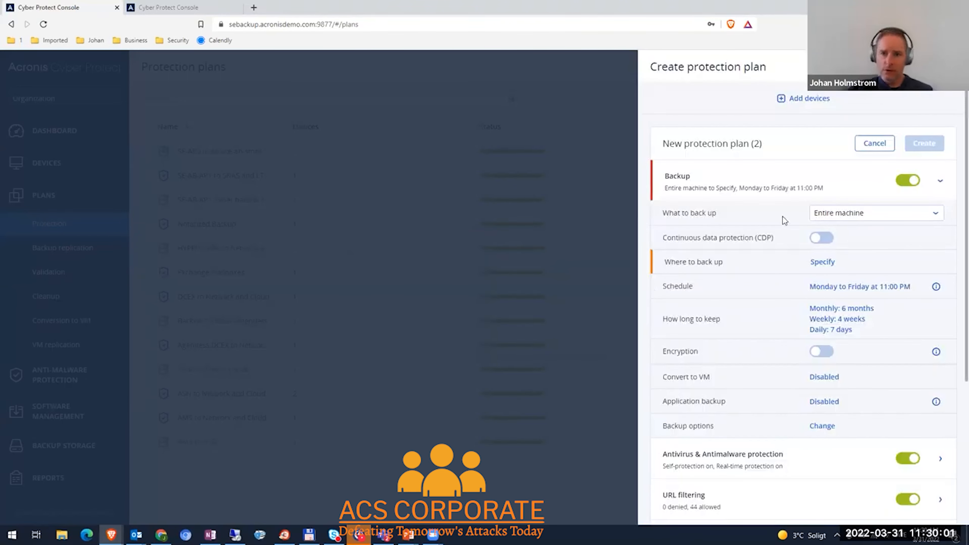
Switch the new plan's Backup module off and back on, and expand its settings.
{"action": "left_click", "coordinate": [907, 181]}
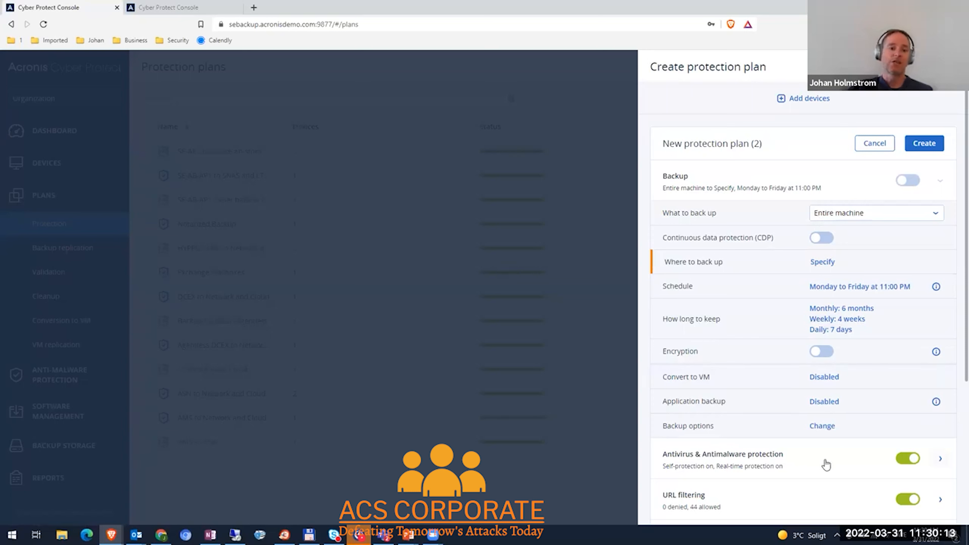
{"action": "left_click", "coordinate": [909, 181]}
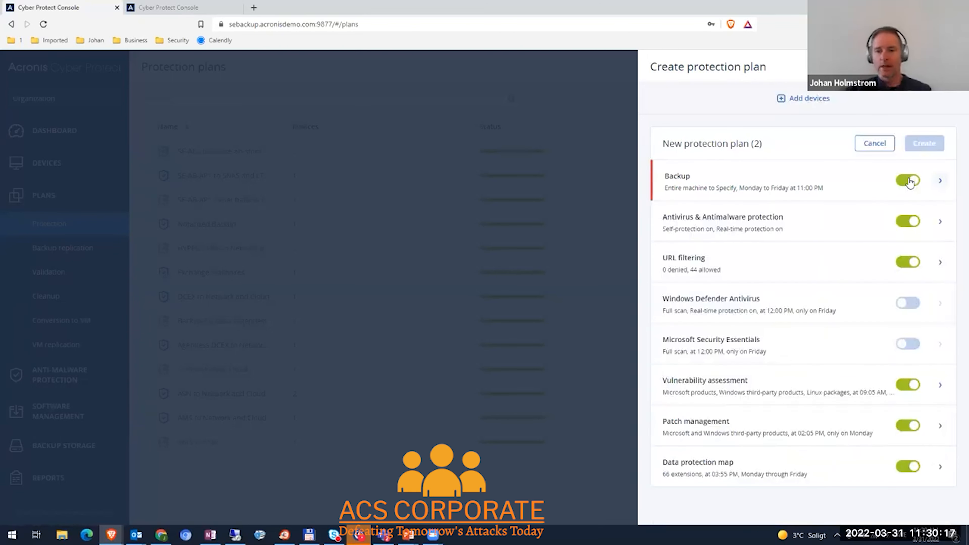
{"action": "left_click", "coordinate": [941, 183]}
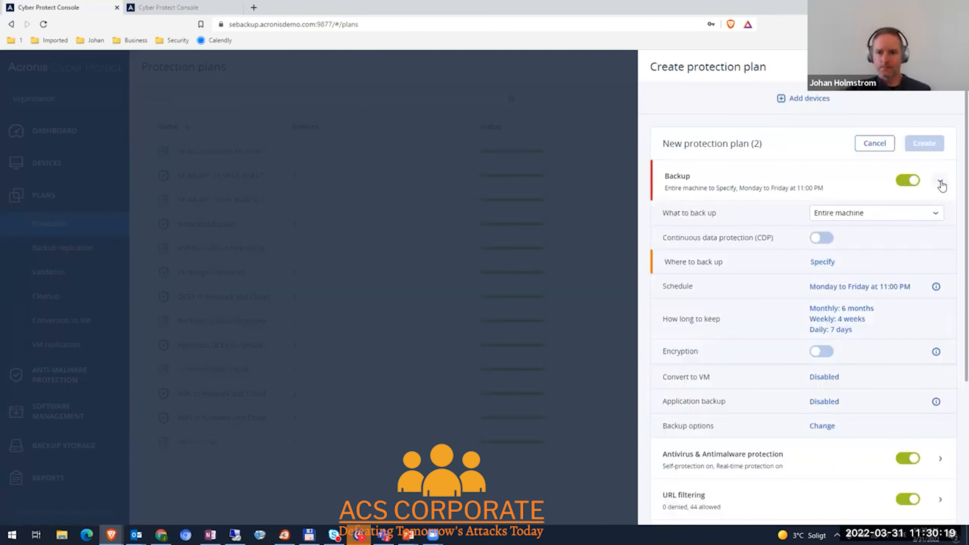
View the data types available for What to back up, leaving Entire machine selected, and reopen the backup settings.
{"action": "left_click", "coordinate": [921, 213]}
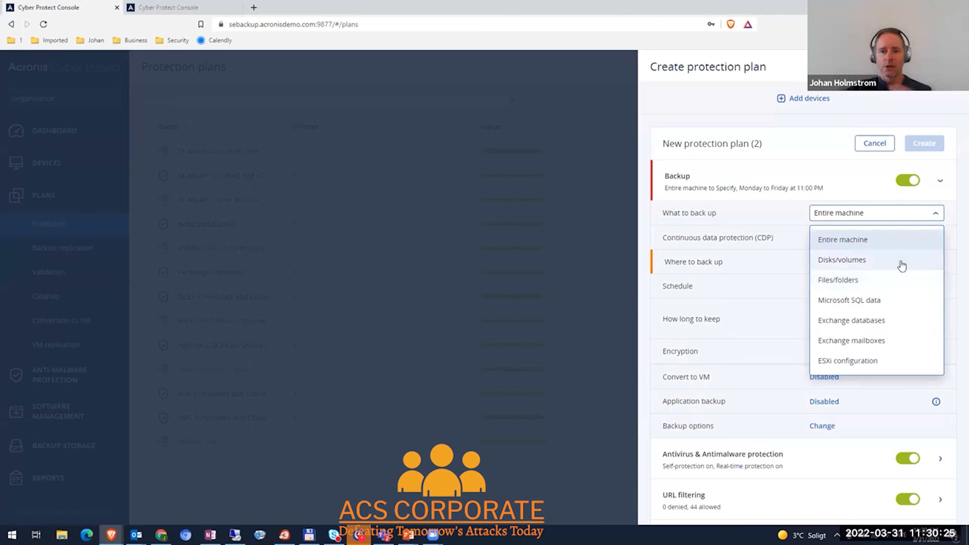
{"action": "left_click", "coordinate": [940, 182]}
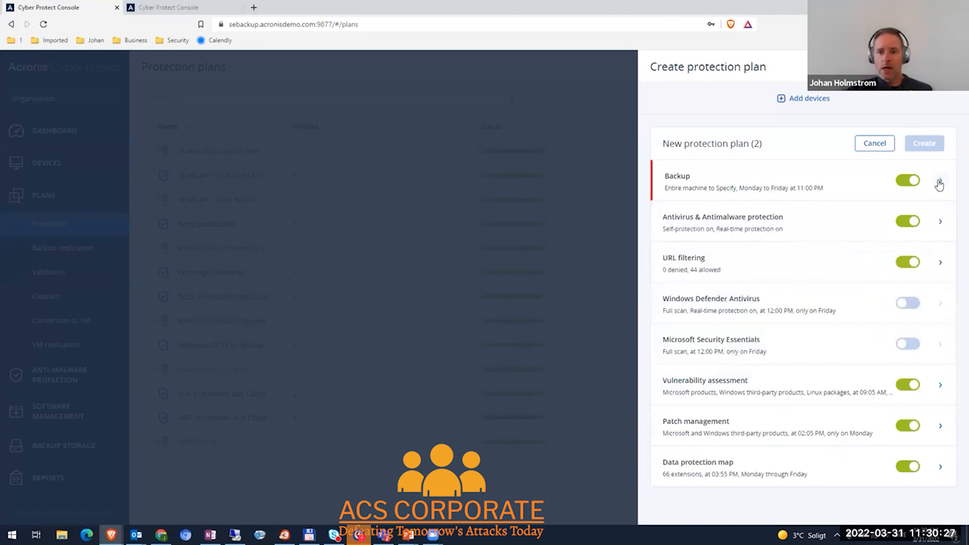
{"action": "left_click", "coordinate": [940, 182]}
Enable continuous data protection (CDP) and review its items to protect by applications and by files/folders.
{"action": "left_click", "coordinate": [823, 240]}
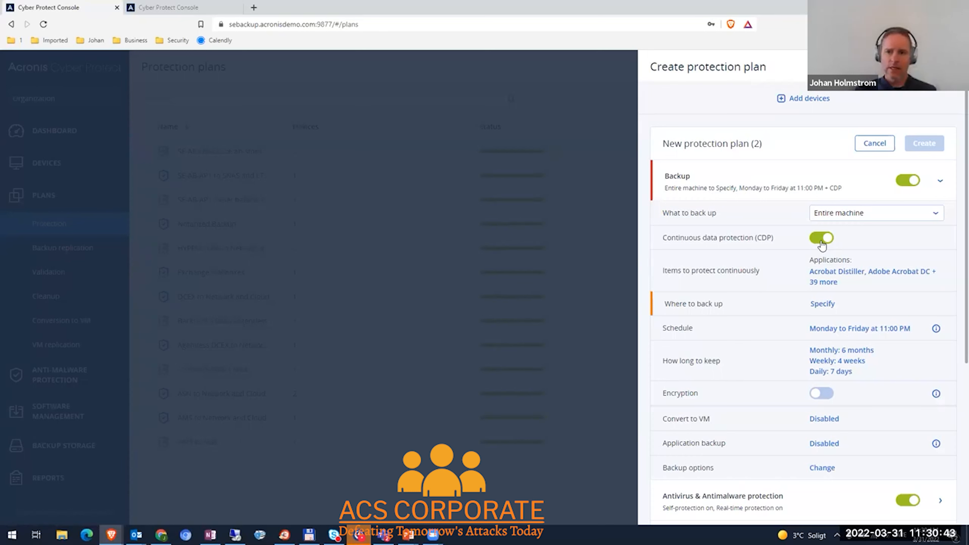
{"action": "left_click", "coordinate": [825, 275]}
{"action": "left_click", "coordinate": [940, 206]}
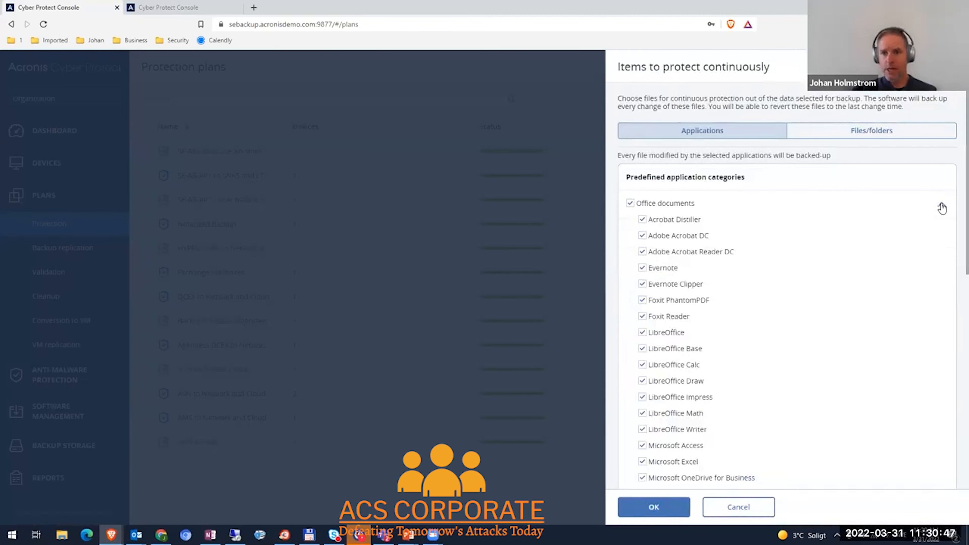
{"action": "scroll", "coordinate": [805, 363], "scroll_direction": "down", "scroll_amount": 5}
{"action": "scroll", "coordinate": [806, 362], "scroll_direction": "up", "scroll_amount": 5}
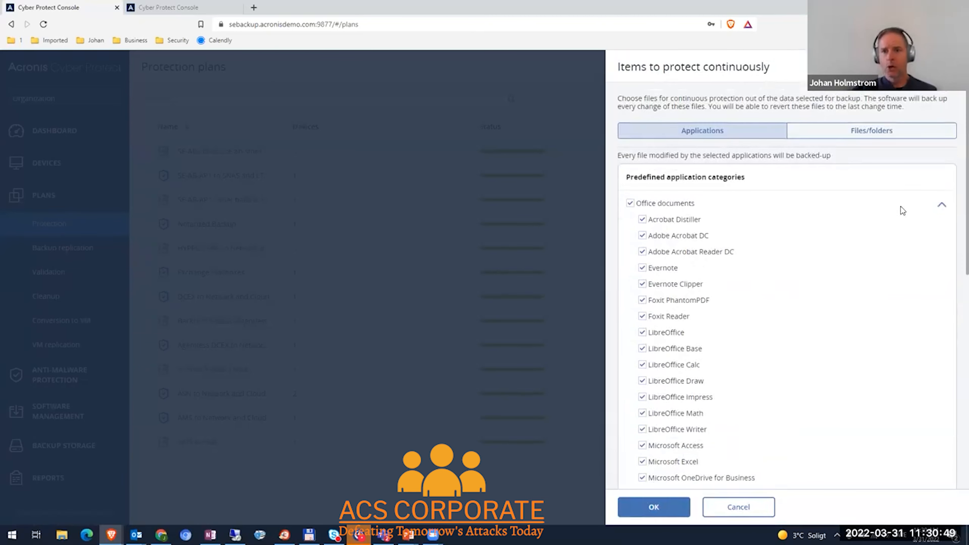
{"action": "left_click", "coordinate": [928, 139]}
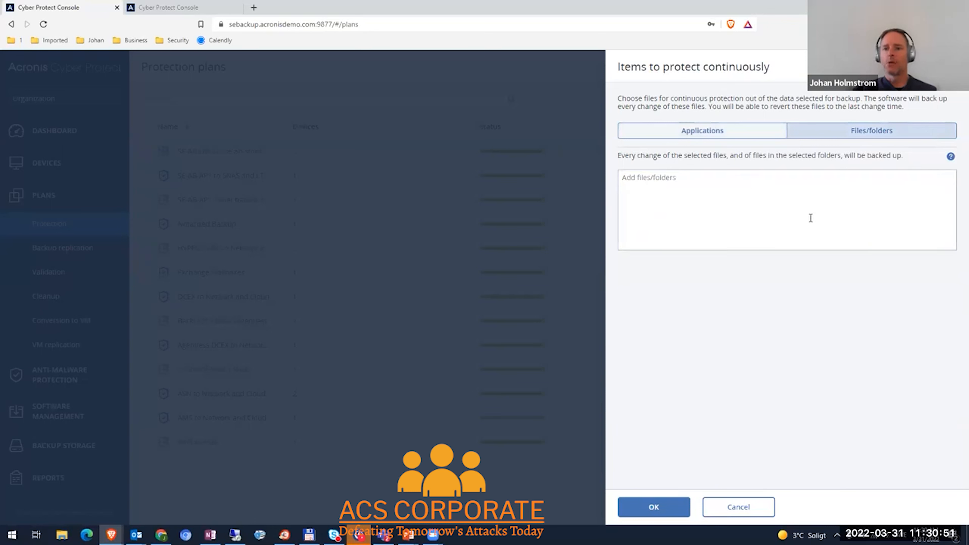
{"action": "left_click", "coordinate": [950, 67]}
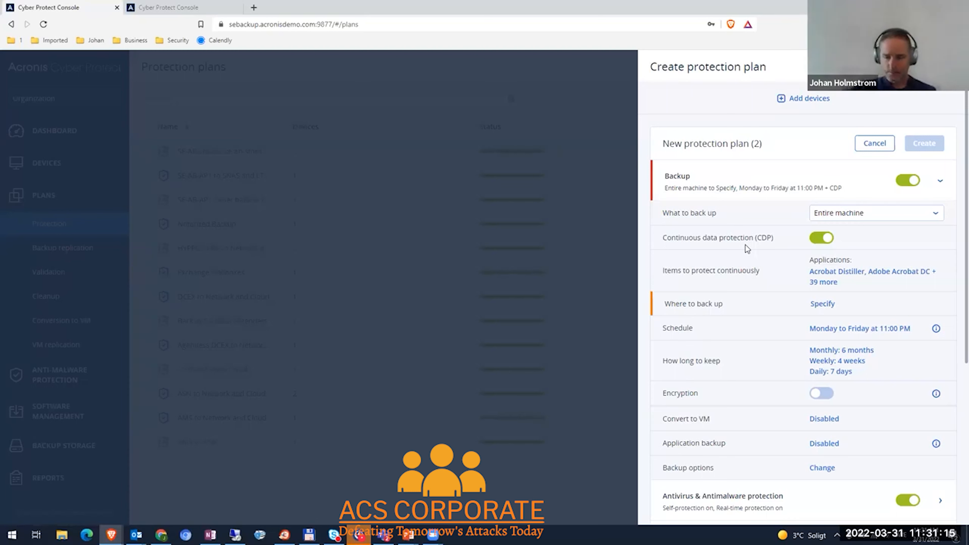
Review the available backup destinations and the location types that can be added, and close the selection without choosing one.
{"action": "left_click", "coordinate": [831, 306]}
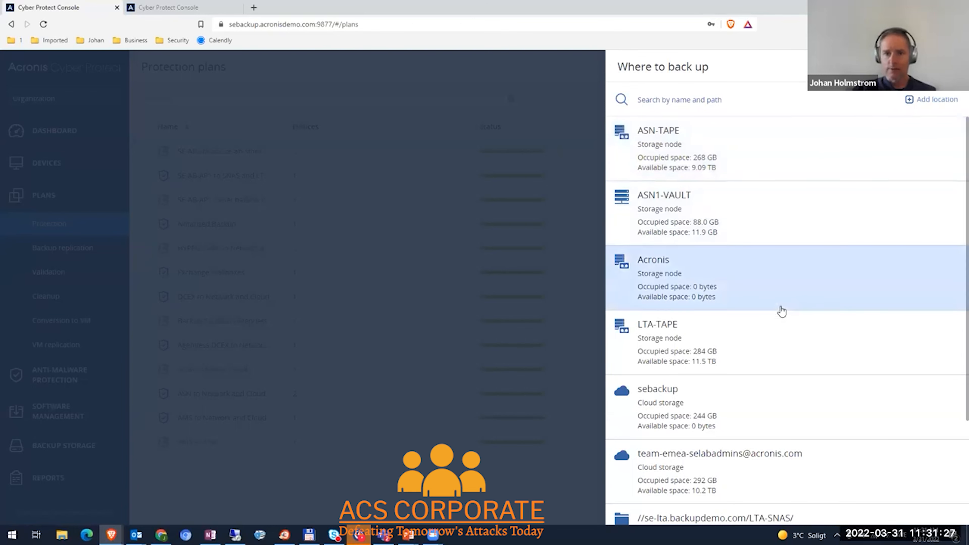
{"action": "scroll", "coordinate": [798, 376], "scroll_direction": "down", "scroll_amount": 2}
{"action": "scroll", "coordinate": [799, 377], "scroll_direction": "down", "scroll_amount": 1}
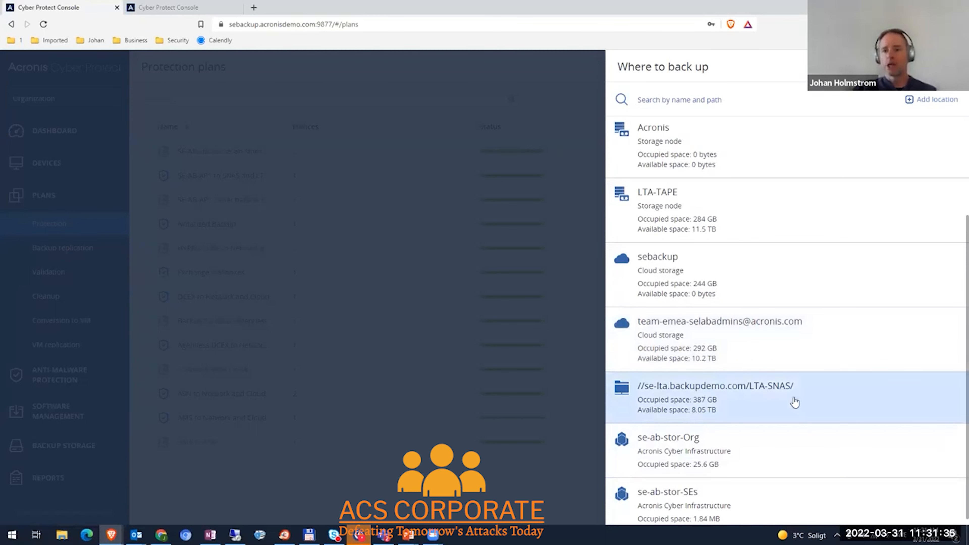
{"action": "left_click", "coordinate": [940, 107]}
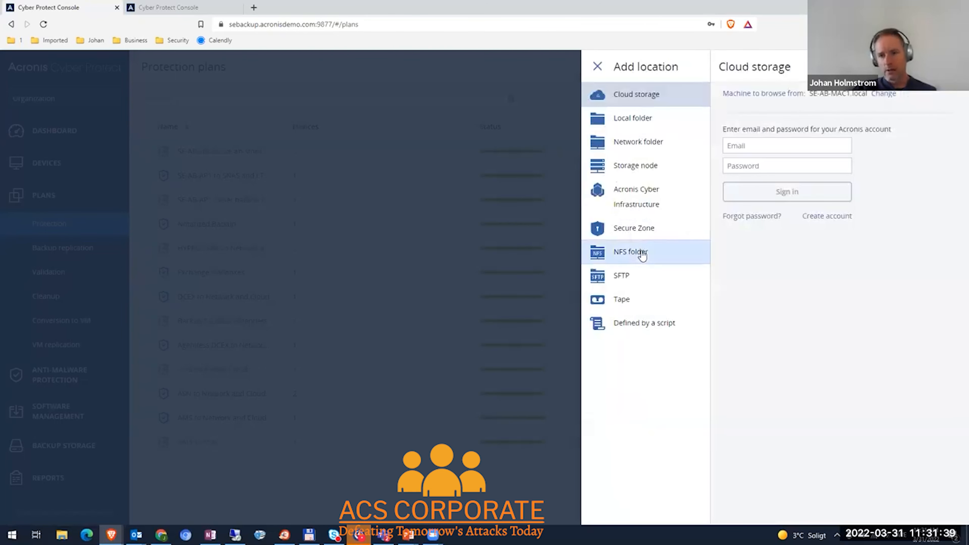
{"action": "left_click", "coordinate": [597, 66]}
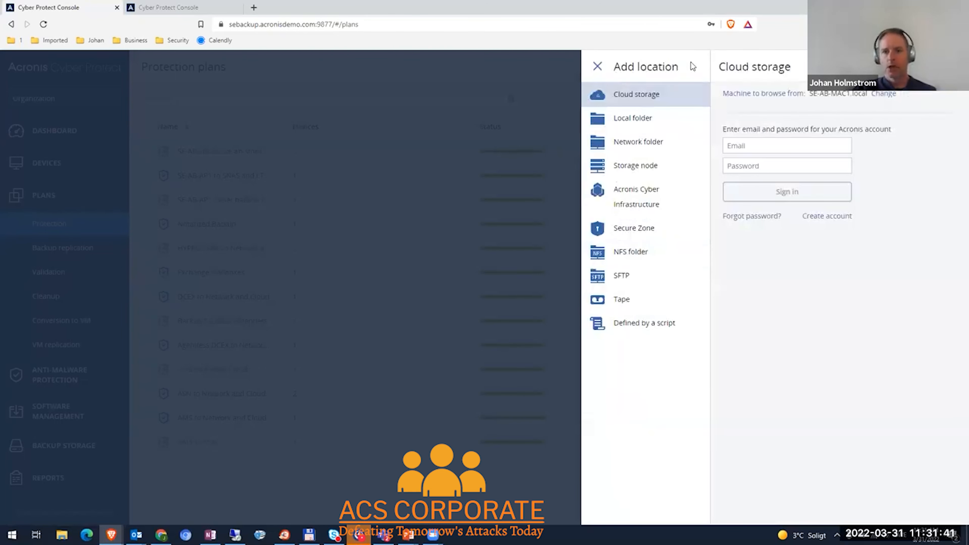
{"action": "left_click", "coordinate": [953, 67]}
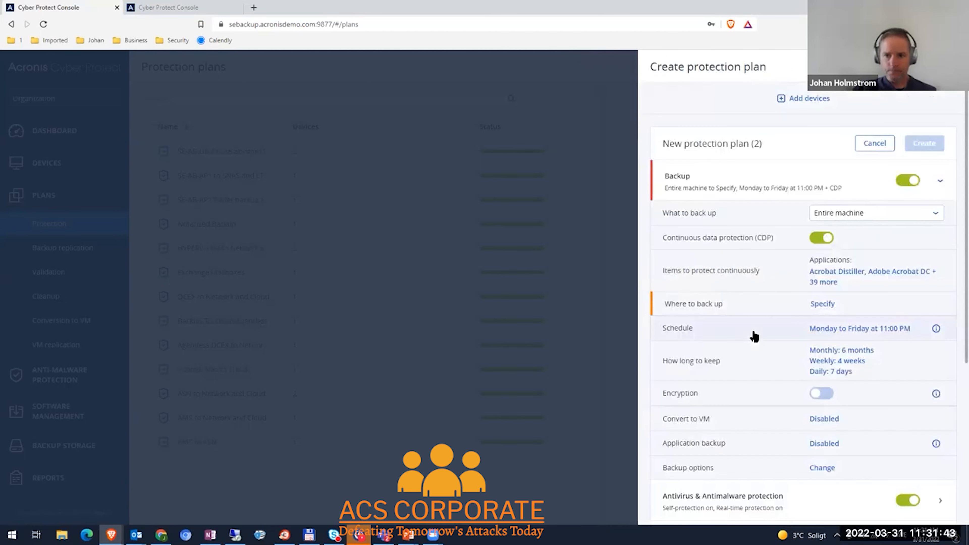
Open the backup schedule and review its backup schemes and start conditions.
{"action": "scroll", "coordinate": [747, 411], "scroll_direction": "down", "scroll_amount": 1}
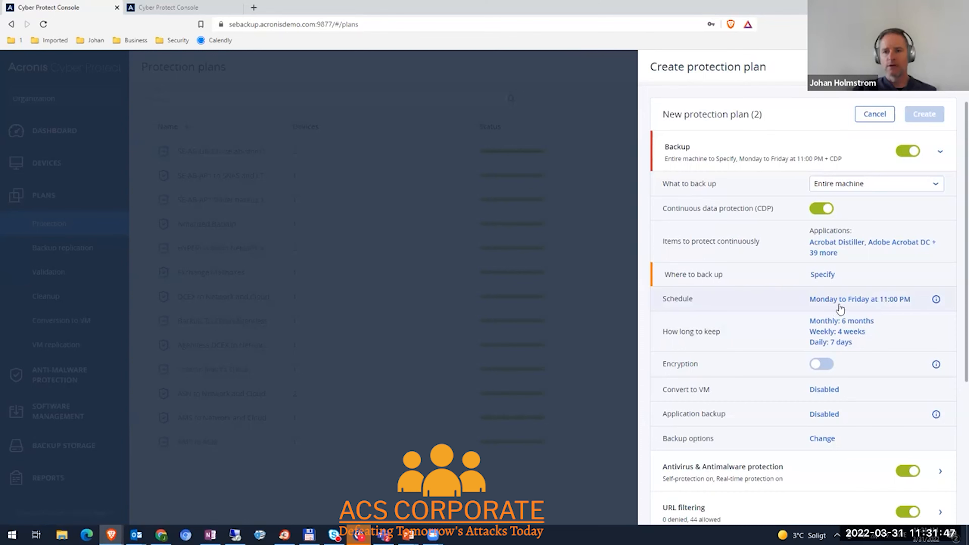
{"action": "left_click", "coordinate": [853, 303]}
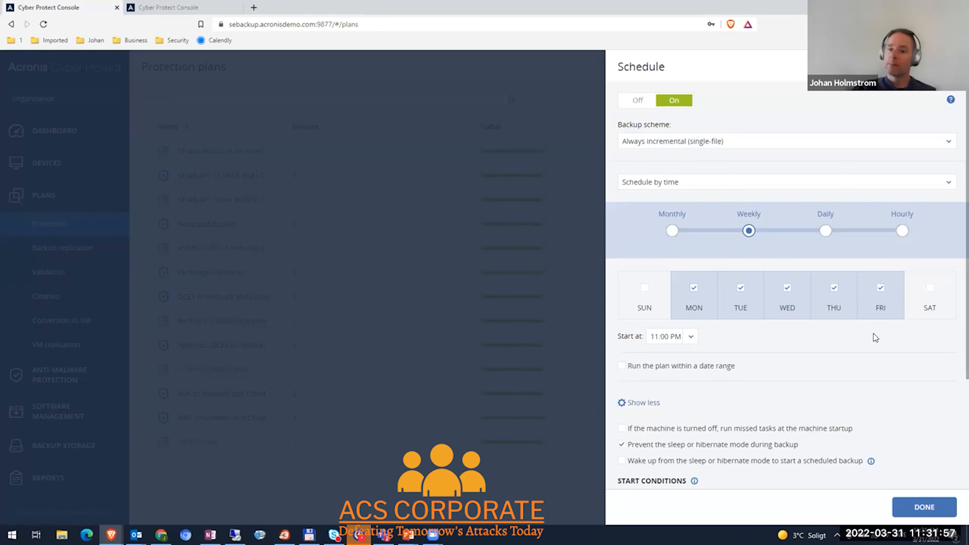
{"action": "left_click", "coordinate": [710, 145]}
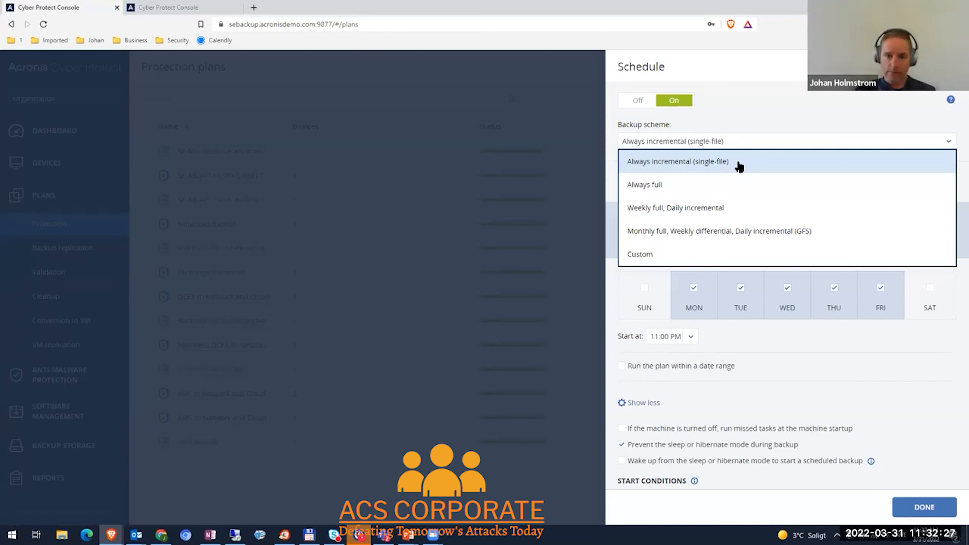
{"action": "left_click", "coordinate": [890, 417]}
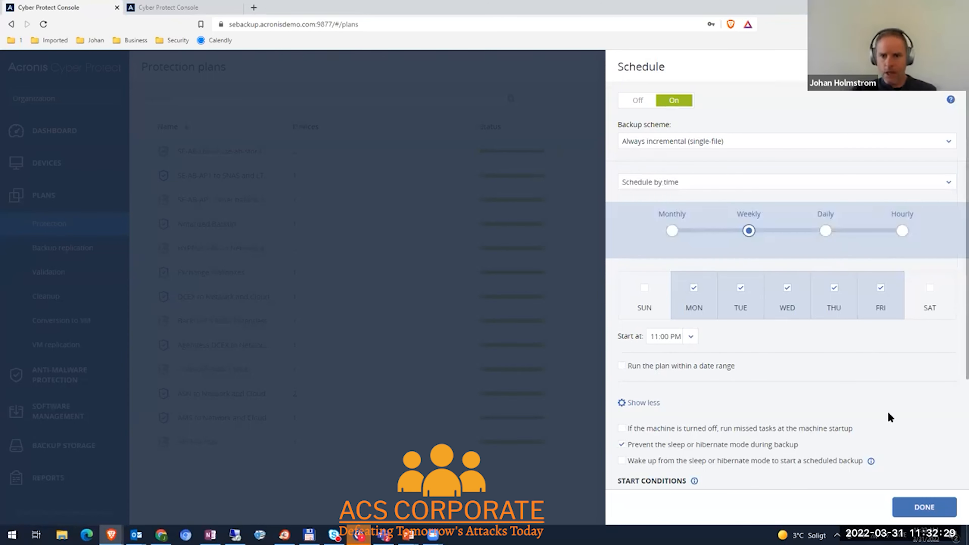
{"action": "scroll", "coordinate": [901, 419], "scroll_direction": "down", "scroll_amount": 4}
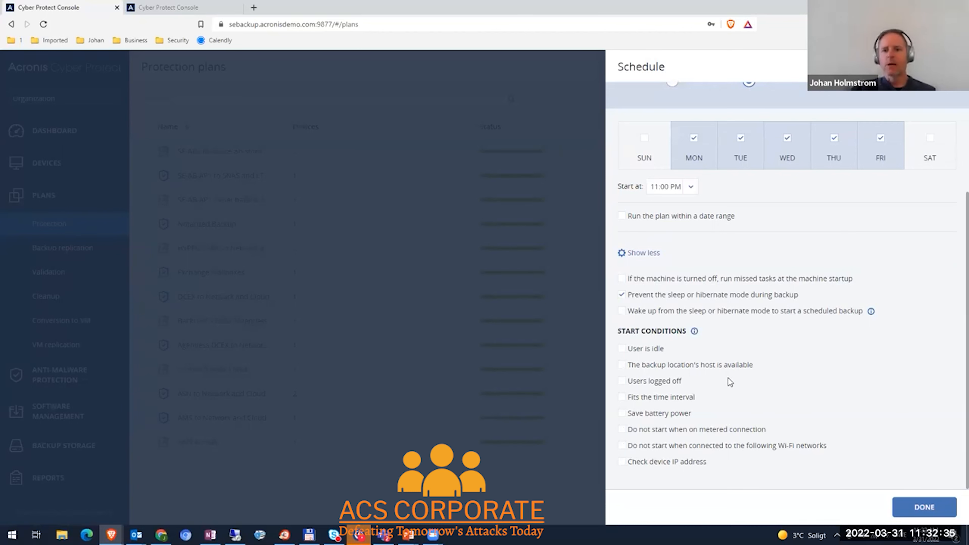
Try the Users logged off and Save battery power start conditions, clearing each again, and close the schedule.
{"action": "left_click", "coordinate": [622, 382]}
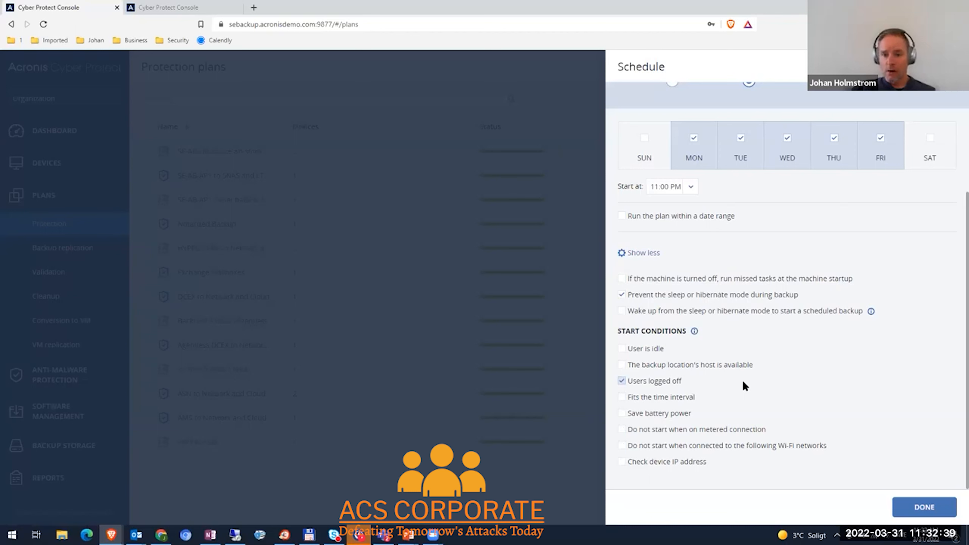
{"action": "left_click", "coordinate": [622, 382]}
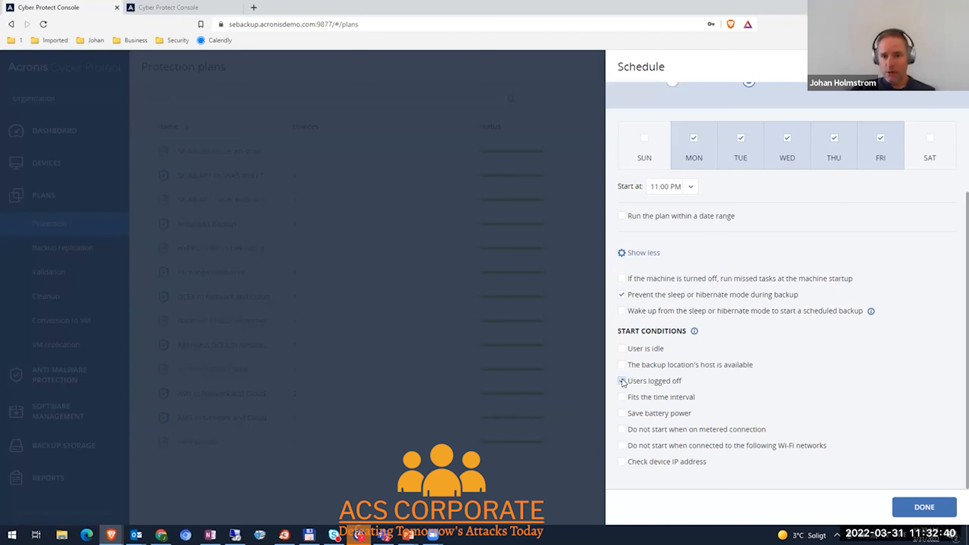
{"action": "left_click", "coordinate": [623, 414]}
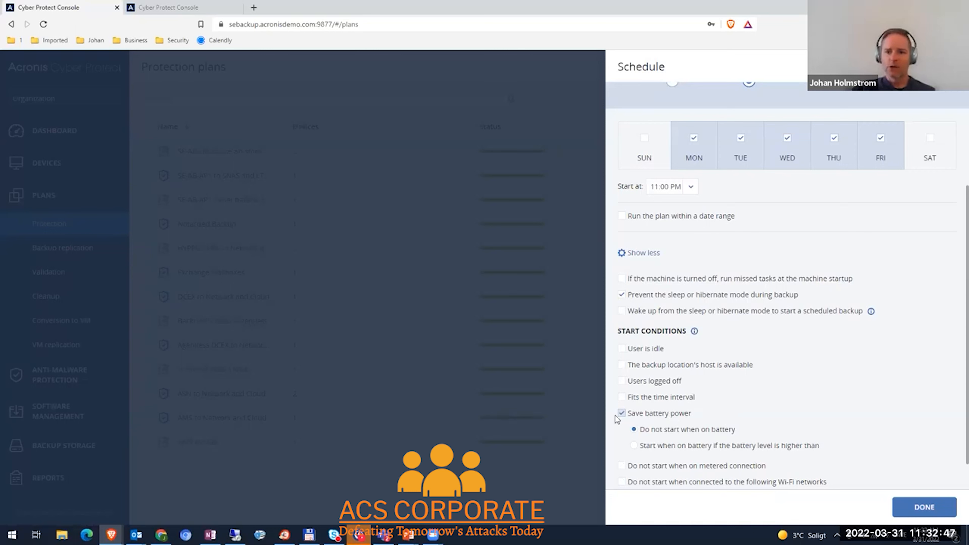
{"action": "left_click", "coordinate": [622, 414]}
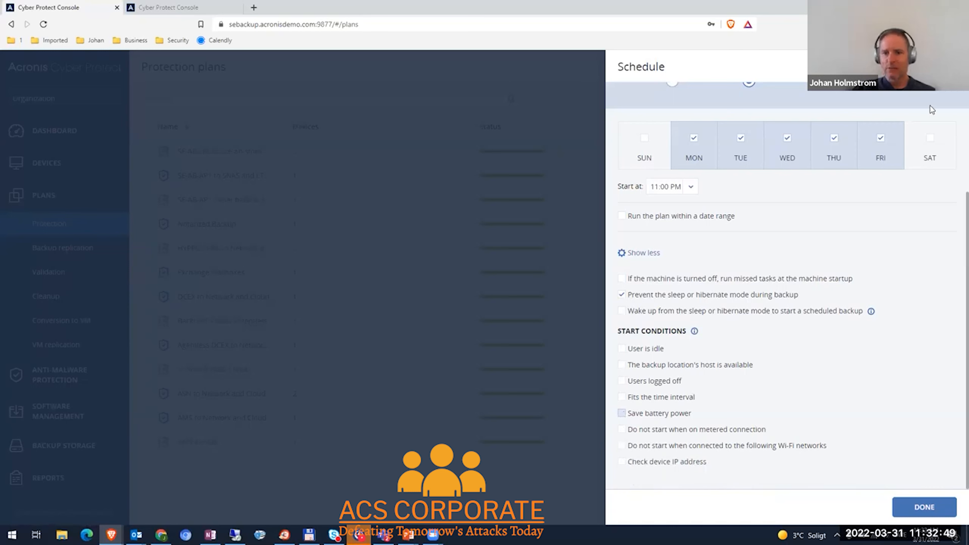
{"action": "left_click", "coordinate": [925, 508]}
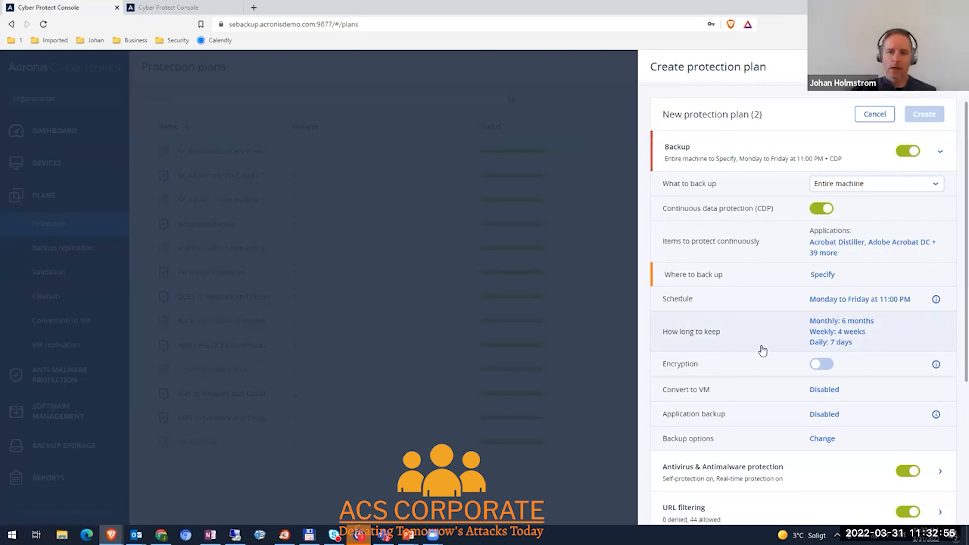
Change the backup cleanup rule to By number of backups and finally to Keep backups infinitely.
{"action": "left_click", "coordinate": [876, 339]}
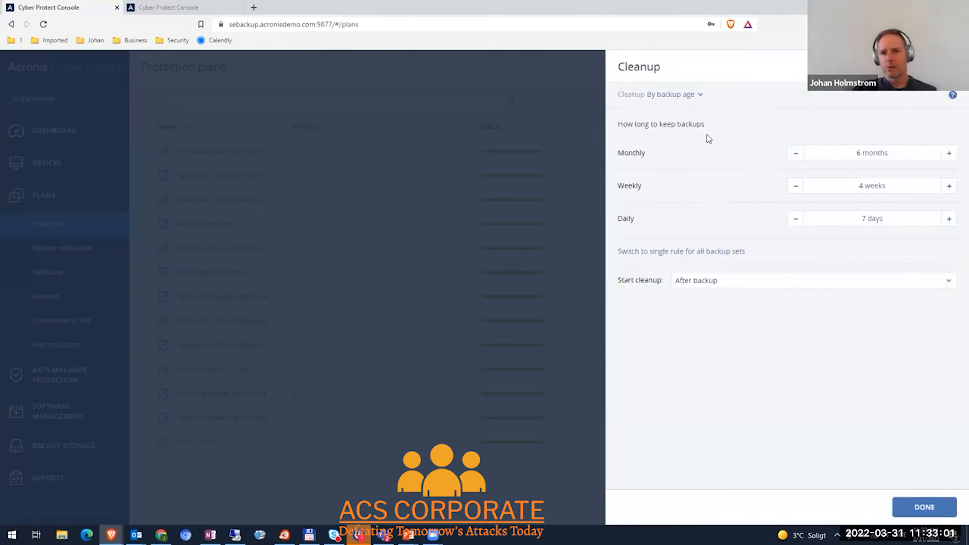
{"action": "left_click", "coordinate": [697, 95]}
{"action": "left_click", "coordinate": [680, 134]}
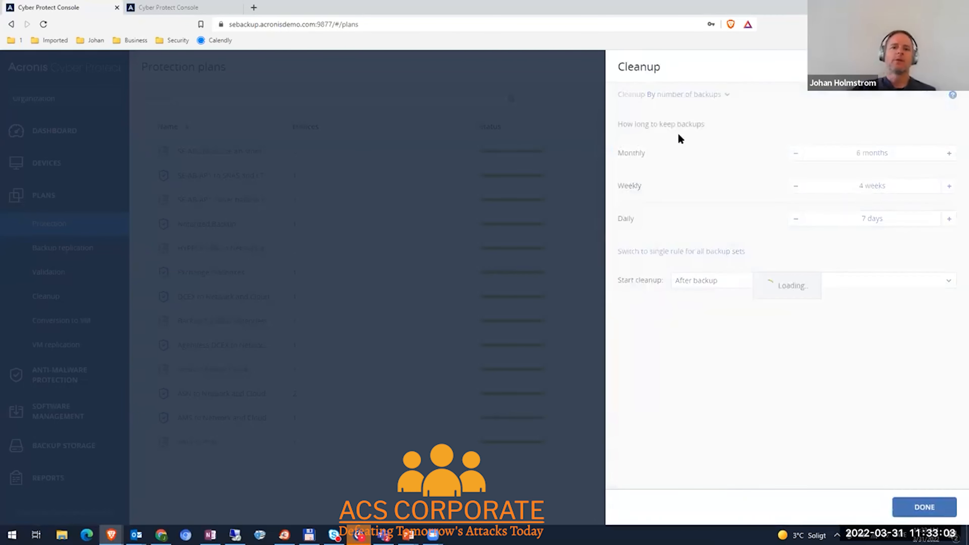
{"action": "left_click", "coordinate": [728, 95]}
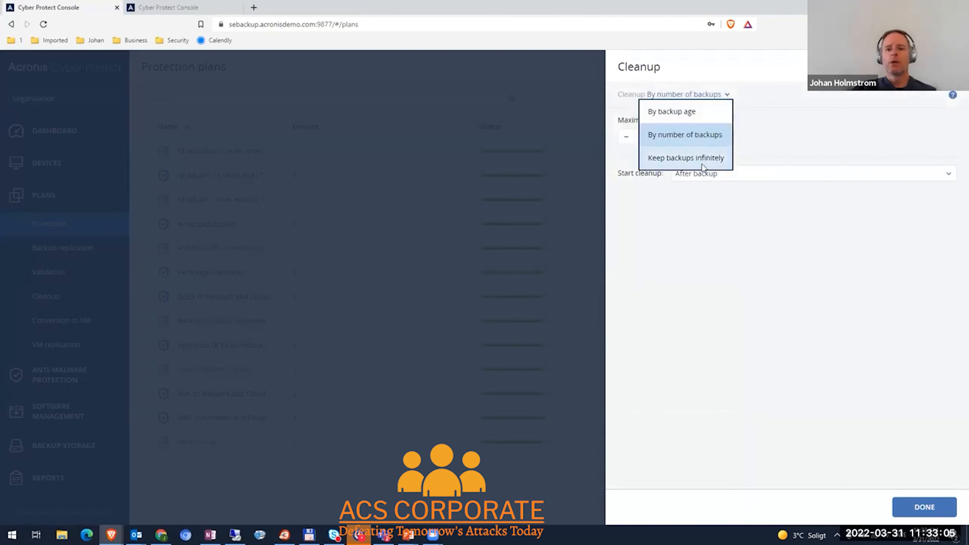
{"action": "left_click", "coordinate": [702, 160]}
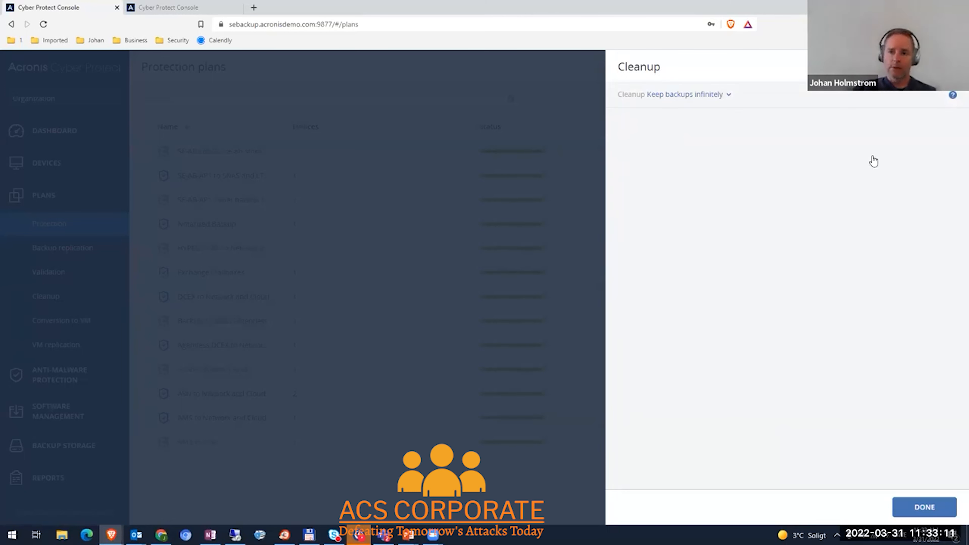
{"action": "left_click", "coordinate": [952, 66]}
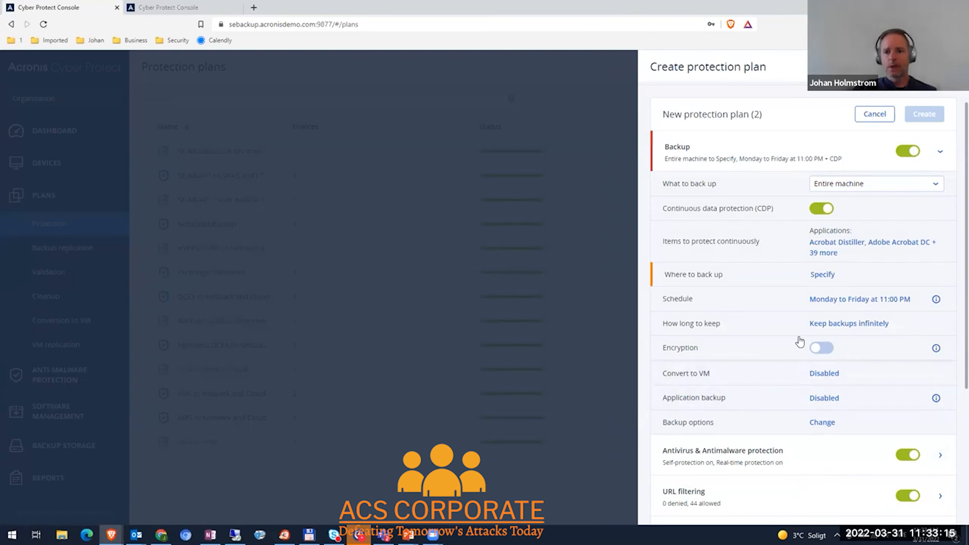
View the encryption settings and the application backup options, cancelling both.
{"action": "left_click", "coordinate": [823, 348]}
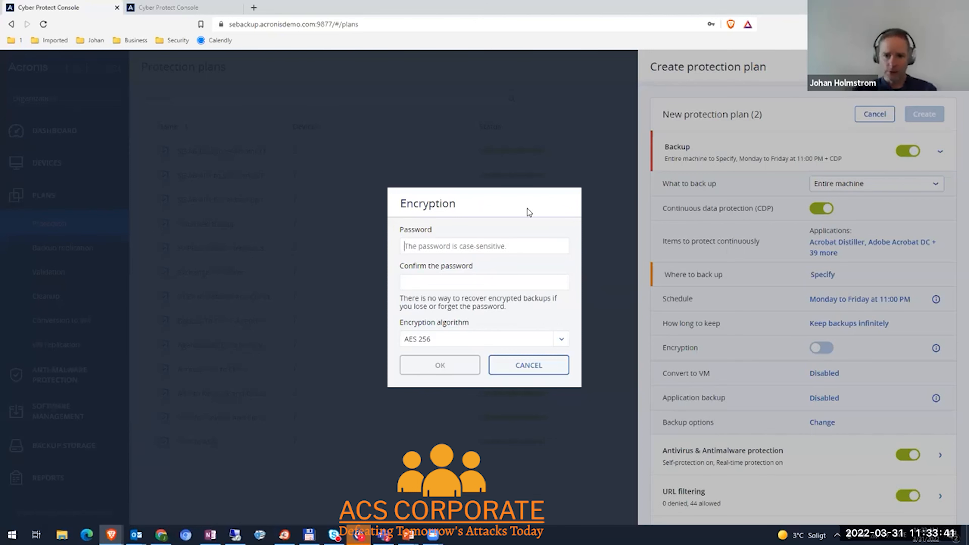
{"action": "left_click", "coordinate": [534, 363]}
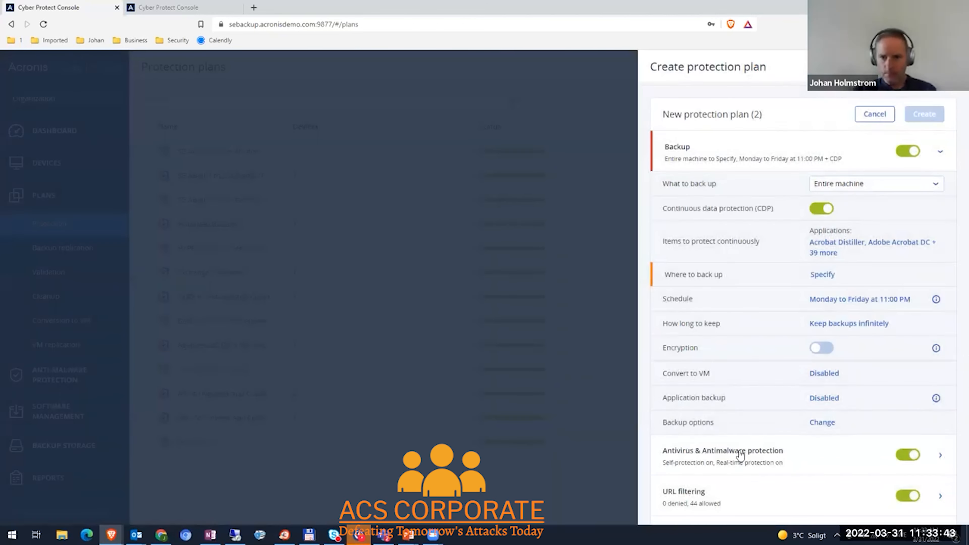
{"action": "left_click", "coordinate": [827, 398]}
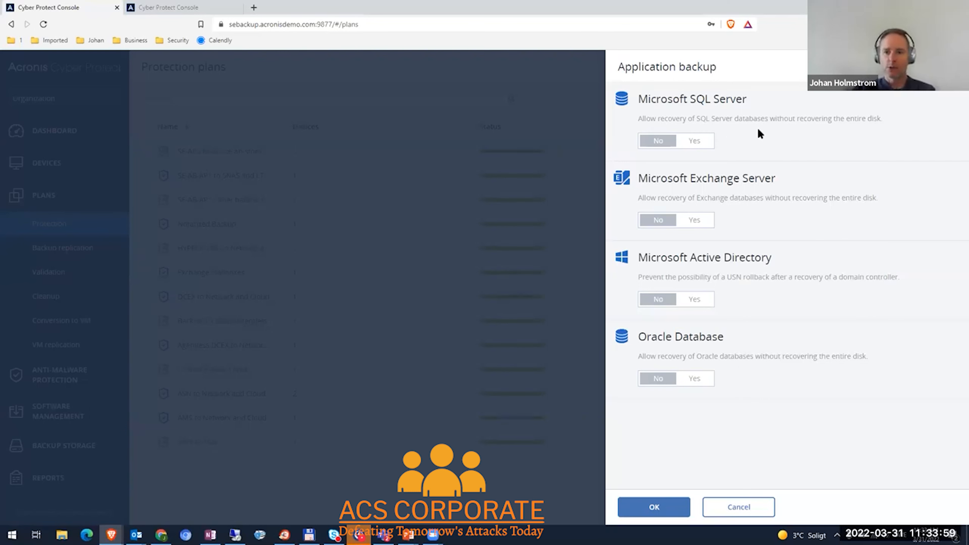
{"action": "left_click", "coordinate": [739, 508]}
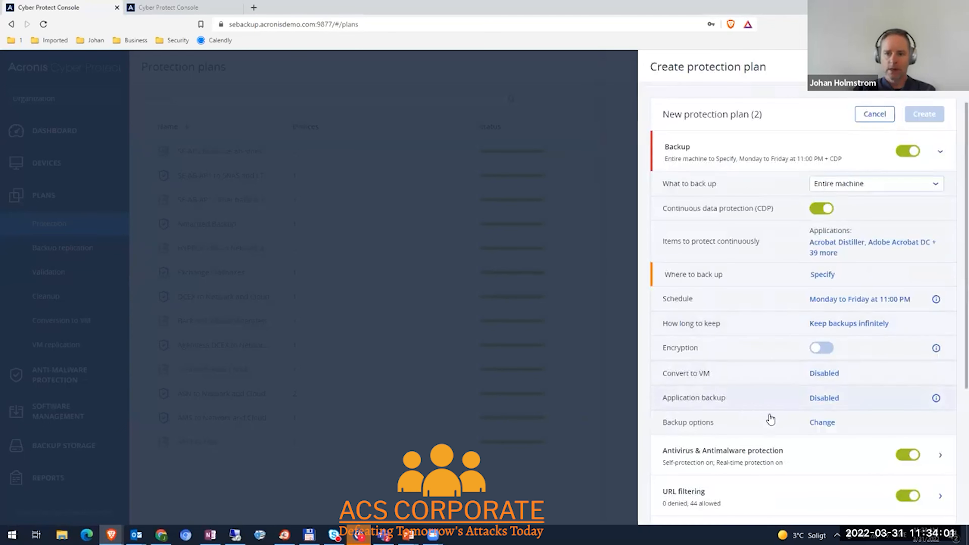
{"action": "scroll", "coordinate": [813, 472], "scroll_direction": "down", "scroll_amount": 3}
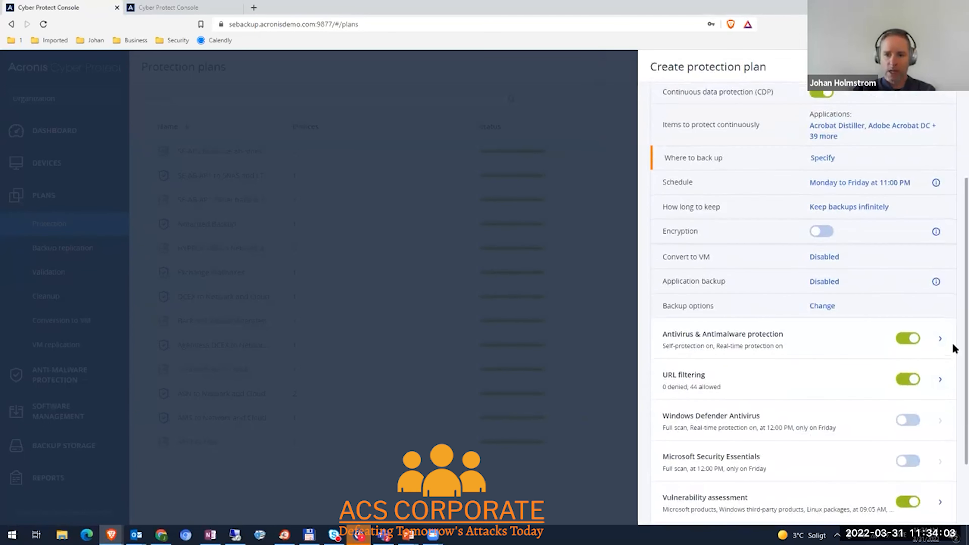
Expand the Antivirus & Antimalware protection settings and review the Active Protection actions on detection, closing them unchanged.
{"action": "left_click", "coordinate": [941, 339]}
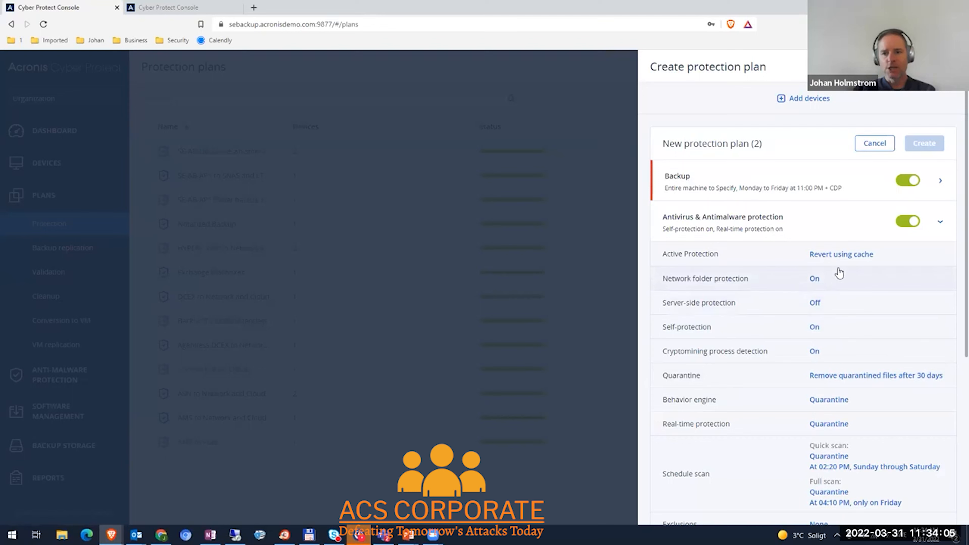
{"action": "left_click", "coordinate": [847, 254]}
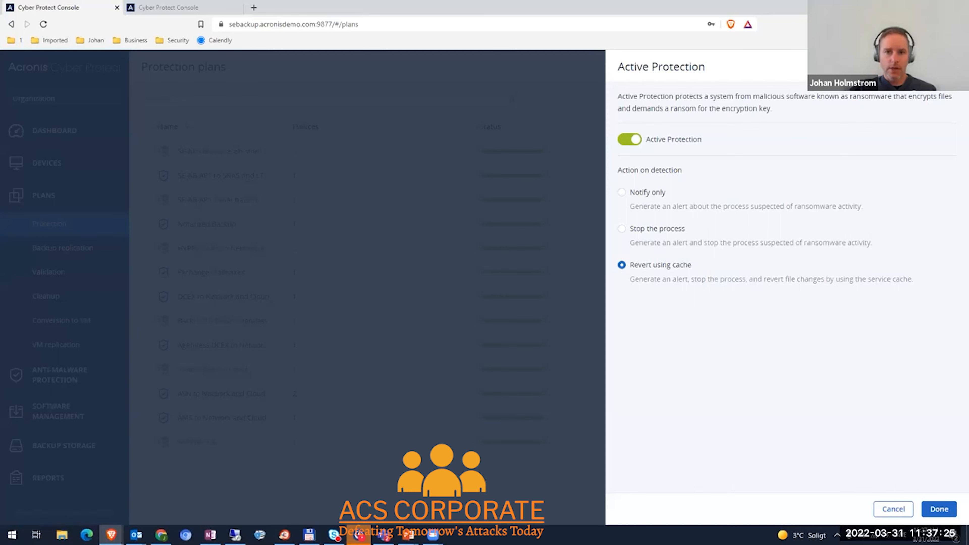
{"action": "left_click", "coordinate": [940, 509]}
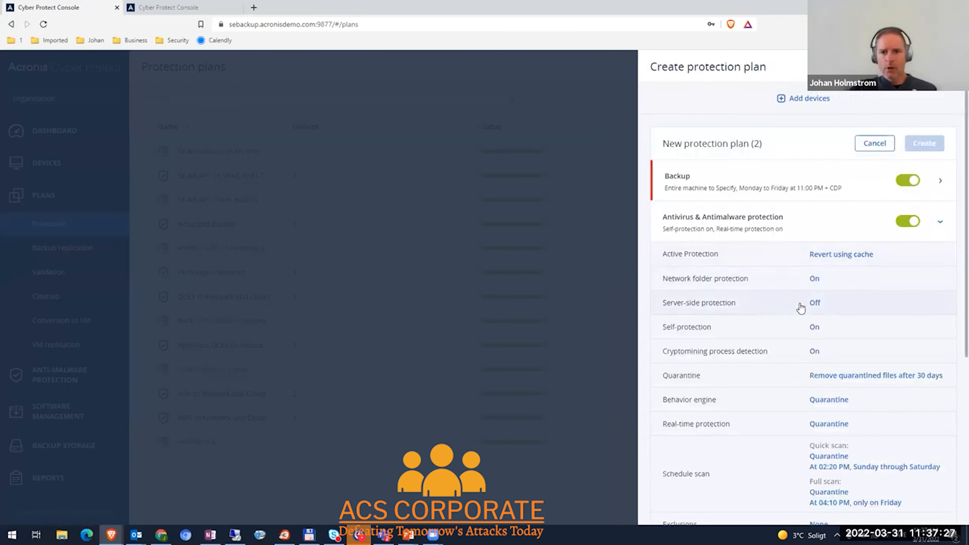
Try allowing specific processes to modify backups in the self-protection settings, clear the option again and close them.
{"action": "left_click", "coordinate": [816, 329]}
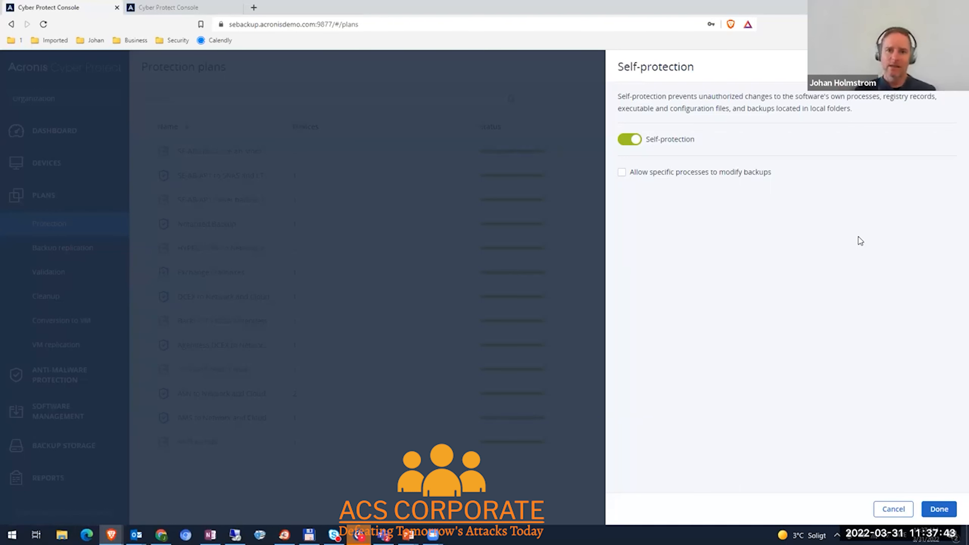
{"action": "left_click", "coordinate": [621, 172]}
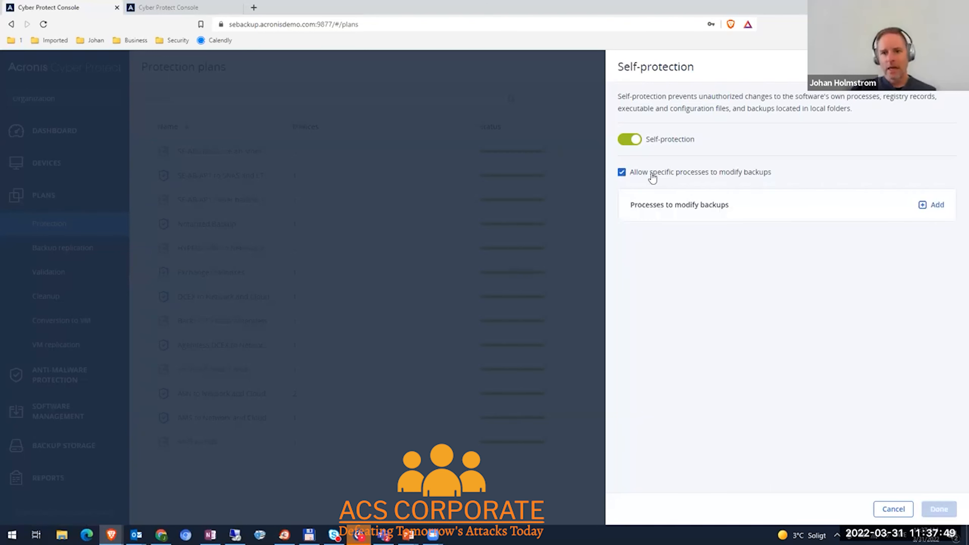
{"action": "left_click", "coordinate": [622, 173]}
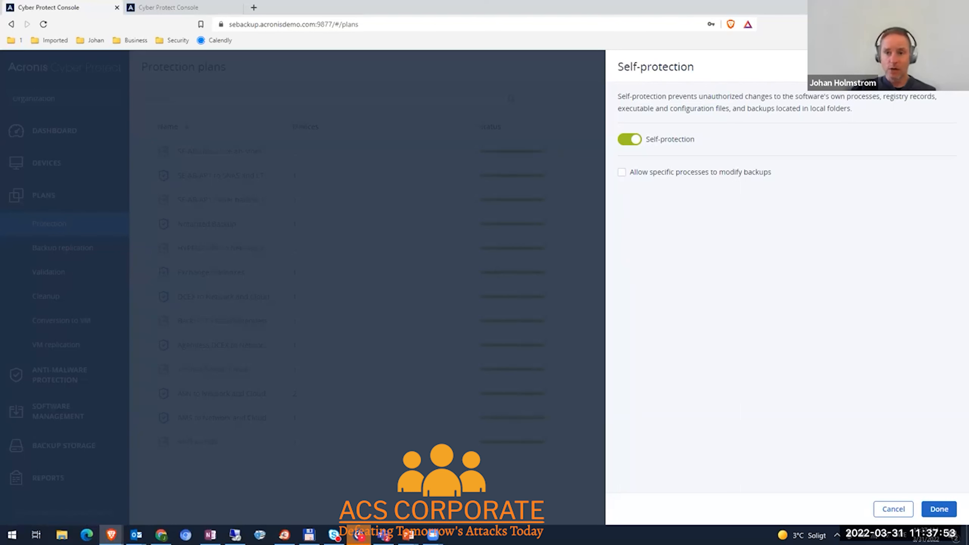
{"action": "left_click", "coordinate": [951, 67]}
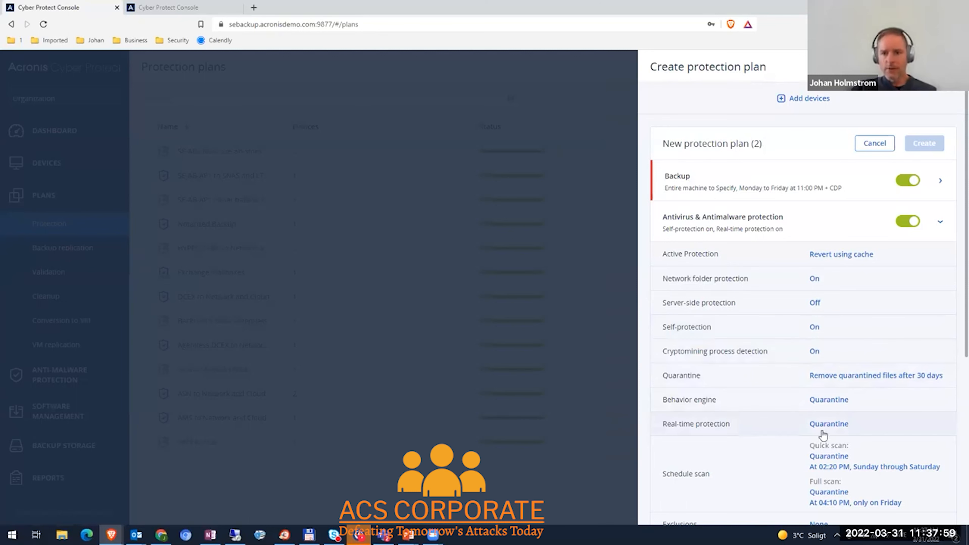
View the behavior engine and real-time protection settings, leaving both without changes.
{"action": "left_click", "coordinate": [830, 401]}
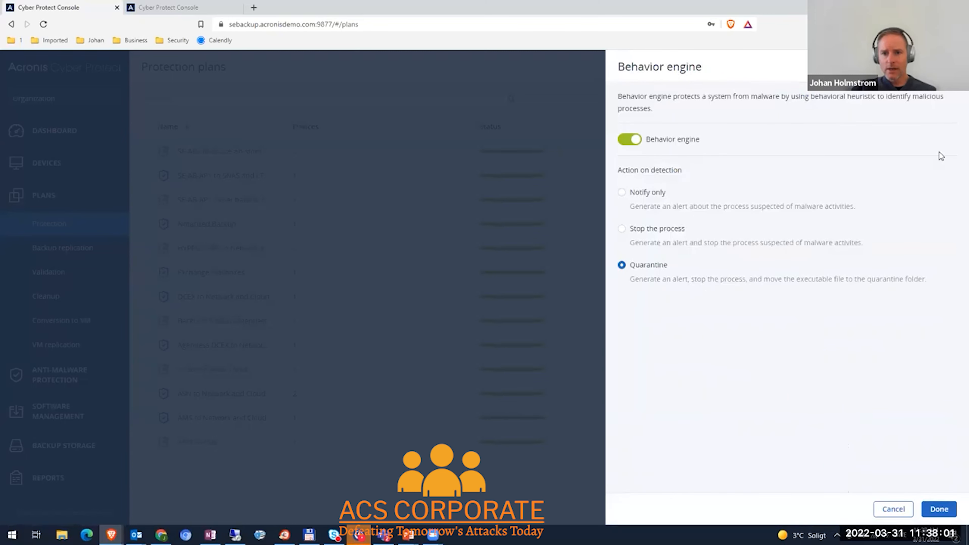
{"action": "key", "text": "Escape"}
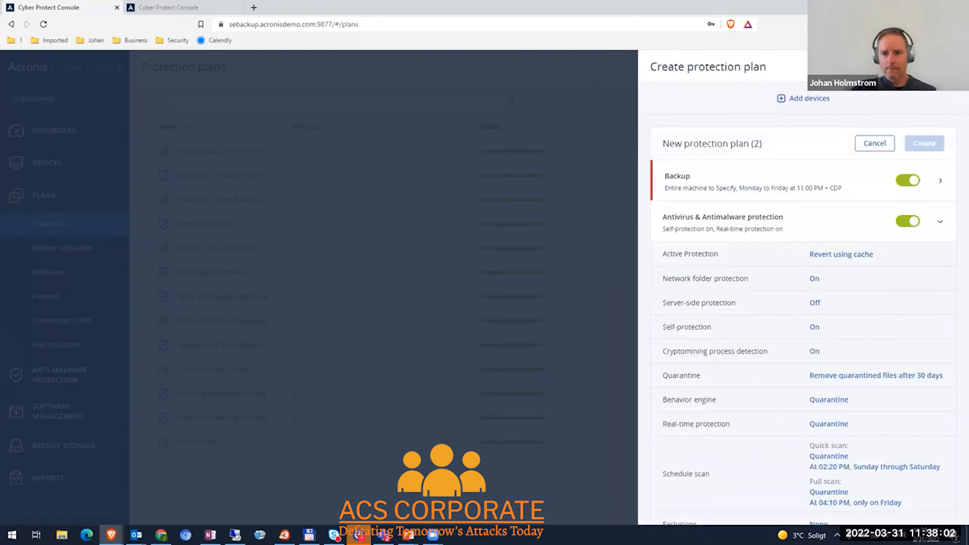
{"action": "left_click", "coordinate": [832, 424]}
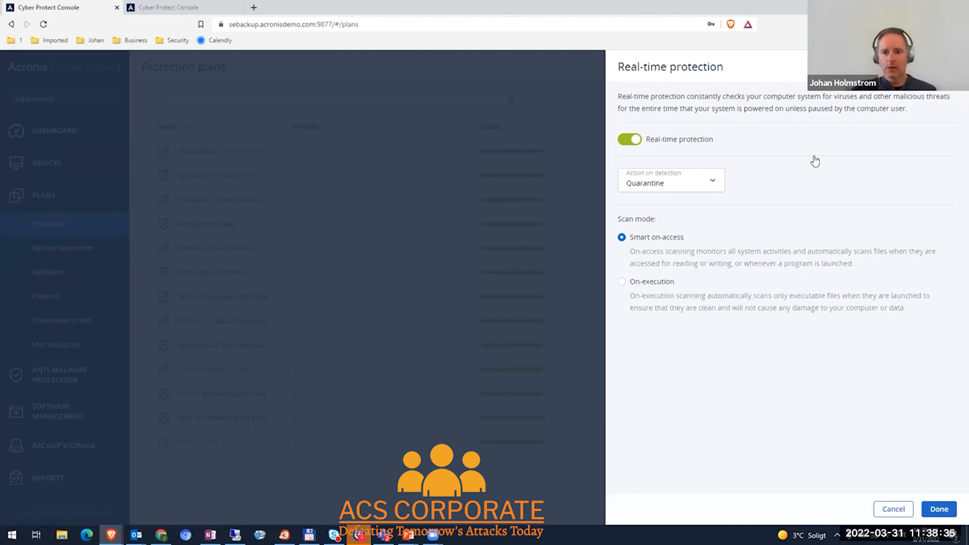
{"action": "left_click", "coordinate": [892, 509]}
Expand the URL filtering settings and try Block for access to malicious websites.
{"action": "scroll", "coordinate": [892, 445], "scroll_direction": "down", "scroll_amount": 1}
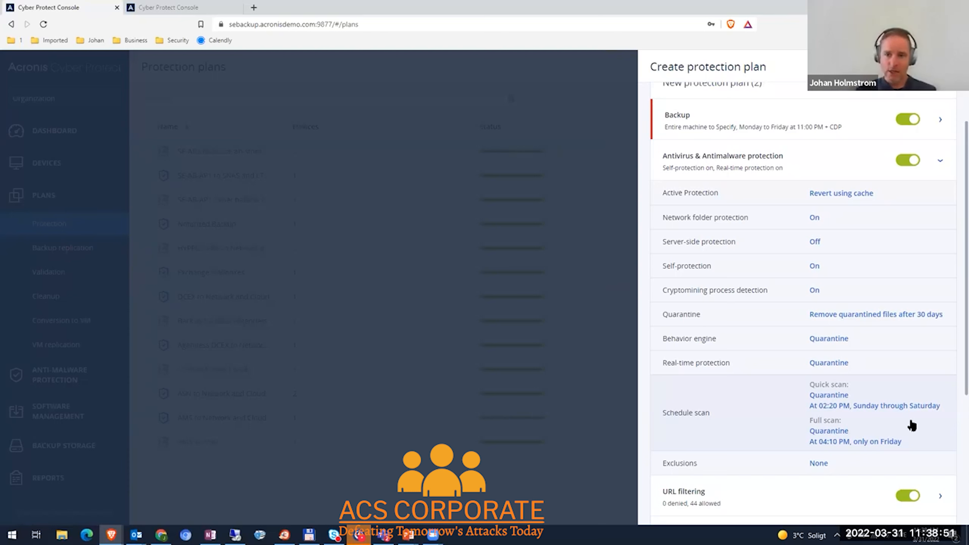
{"action": "scroll", "coordinate": [911, 421], "scroll_direction": "down", "scroll_amount": 4}
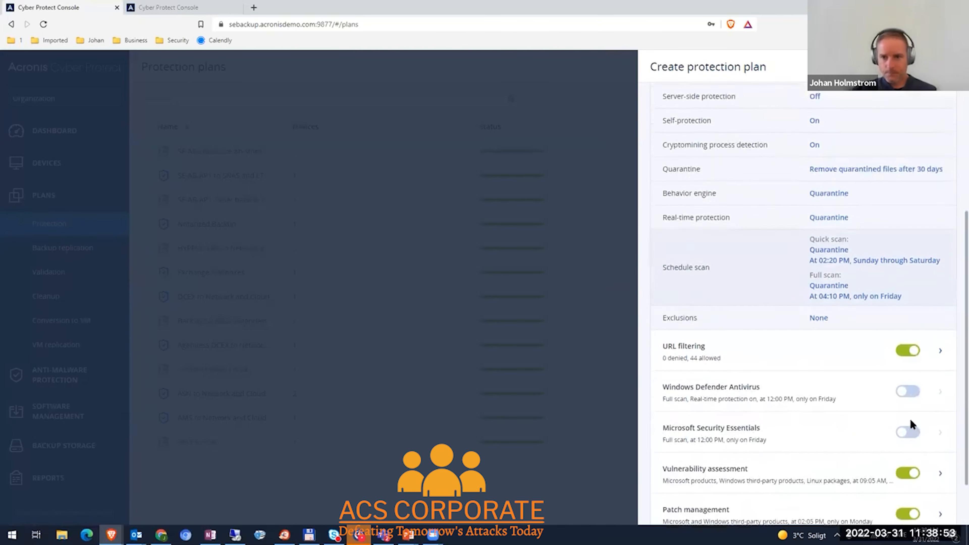
{"action": "left_click", "coordinate": [940, 349]}
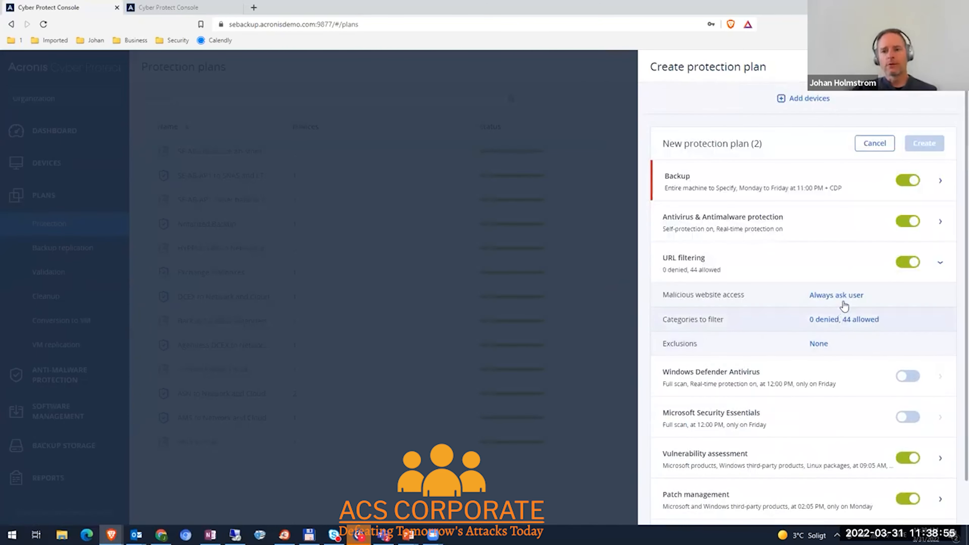
{"action": "left_click", "coordinate": [837, 295]}
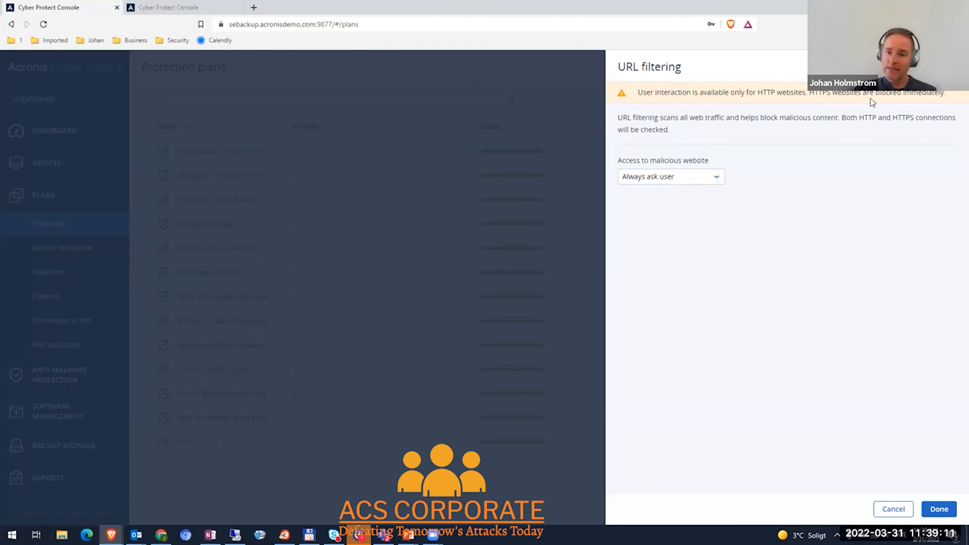
{"action": "left_click", "coordinate": [717, 179]}
{"action": "left_click", "coordinate": [682, 205]}
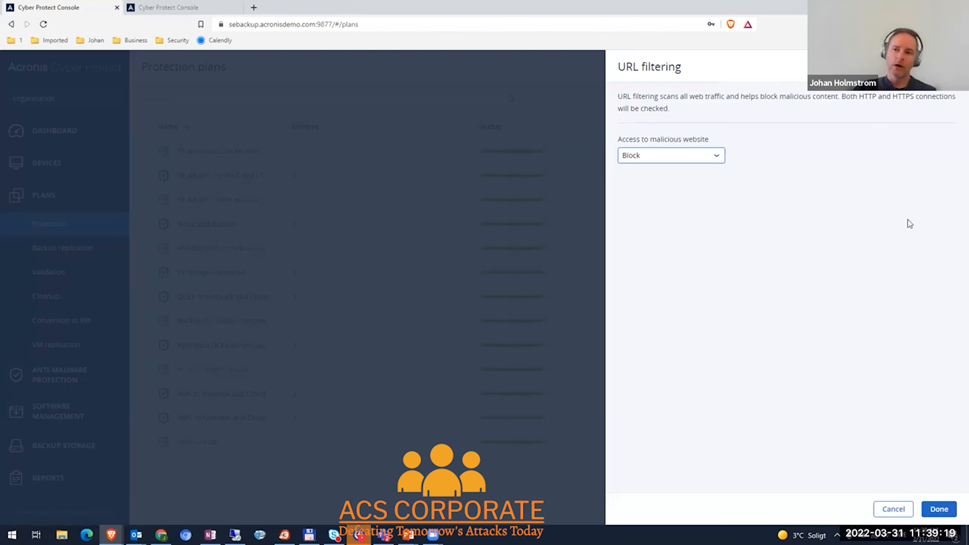
{"action": "left_click", "coordinate": [939, 509]}
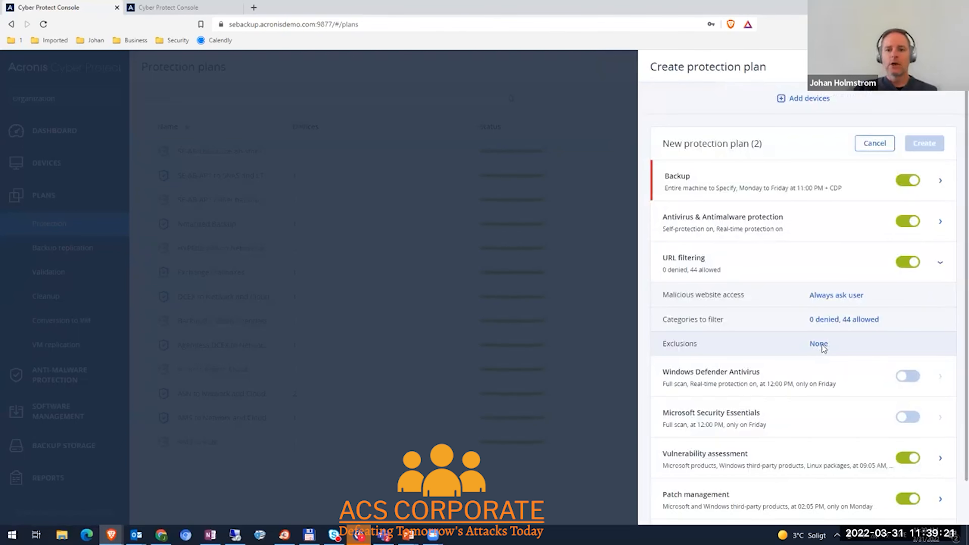
View the URL filtering exclusions and try denying the File sharing category, closing both without saving.
{"action": "left_click", "coordinate": [822, 348]}
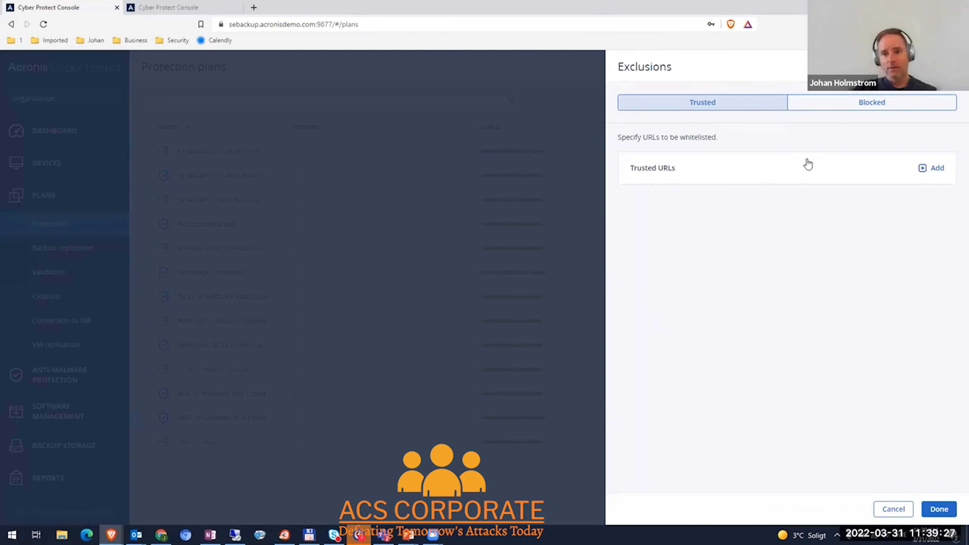
{"action": "left_click", "coordinate": [894, 510]}
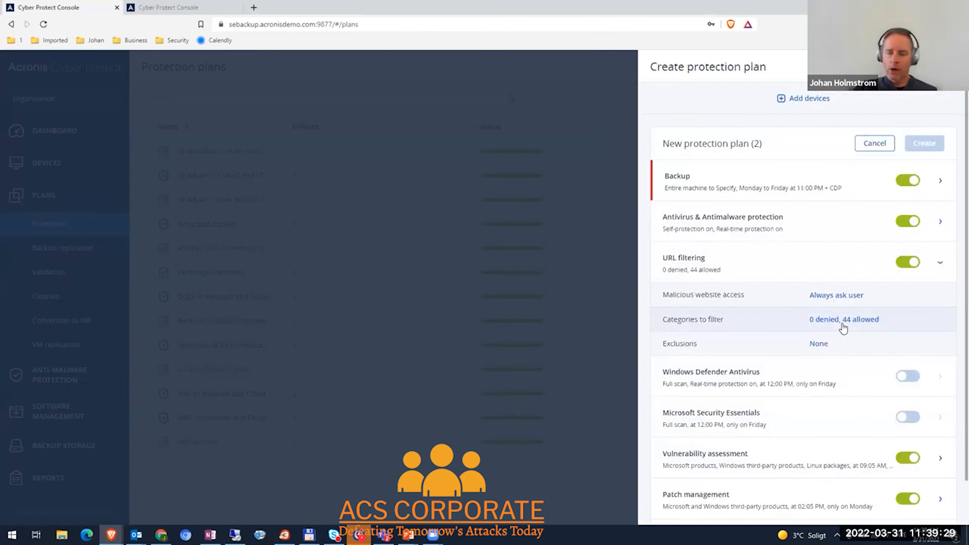
{"action": "left_click", "coordinate": [843, 321]}
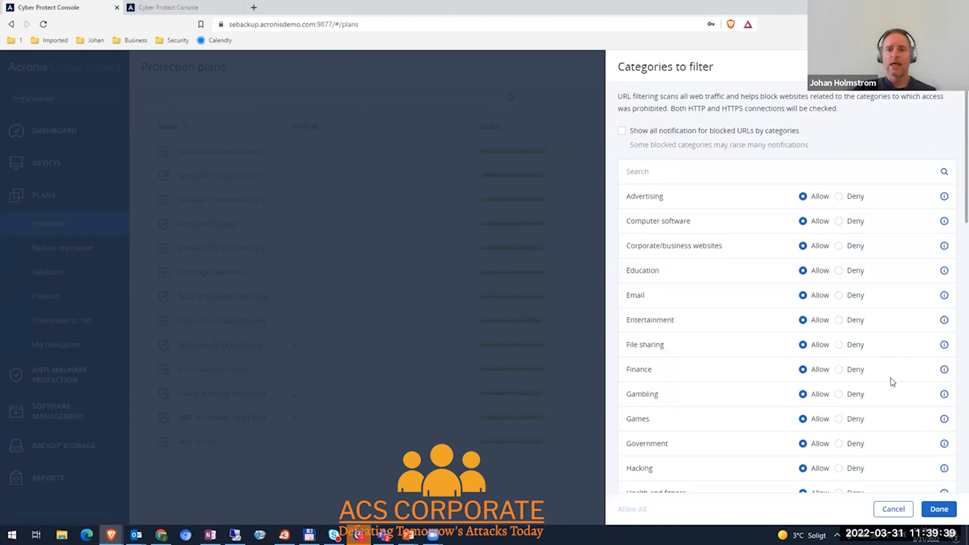
{"action": "left_click", "coordinate": [840, 345]}
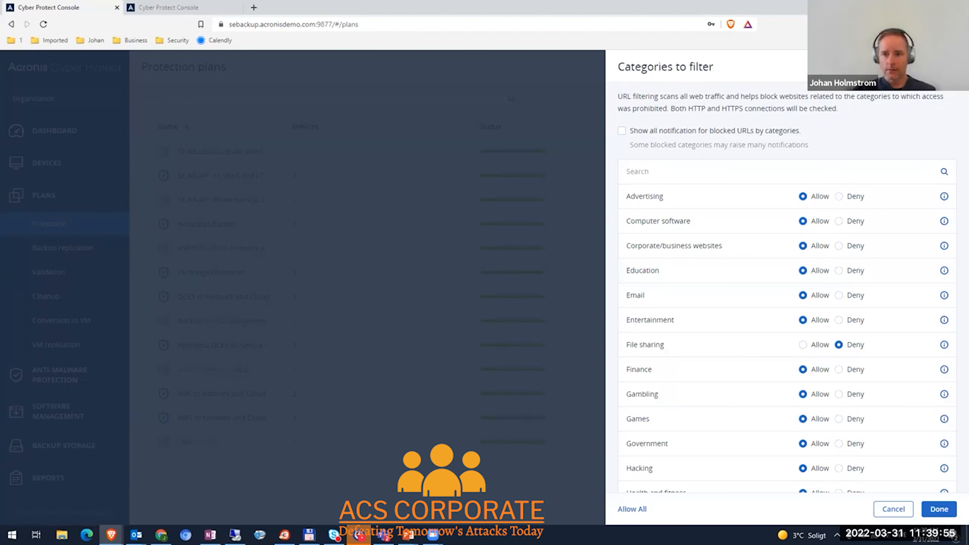
{"action": "left_click", "coordinate": [950, 67]}
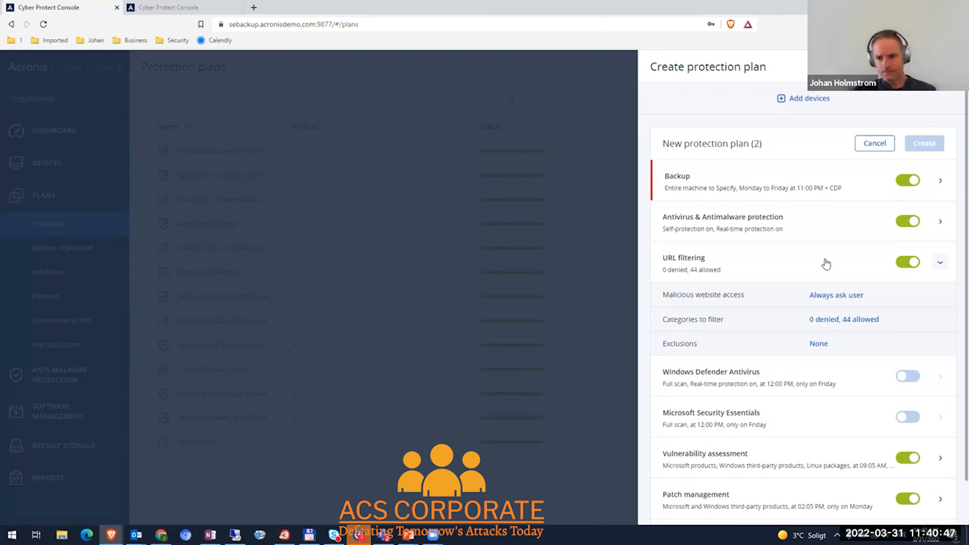
Review the vulnerability assessment scope and schedule, and expand the patch management settings.
{"action": "scroll", "coordinate": [833, 414], "scroll_direction": "down", "scroll_amount": 1}
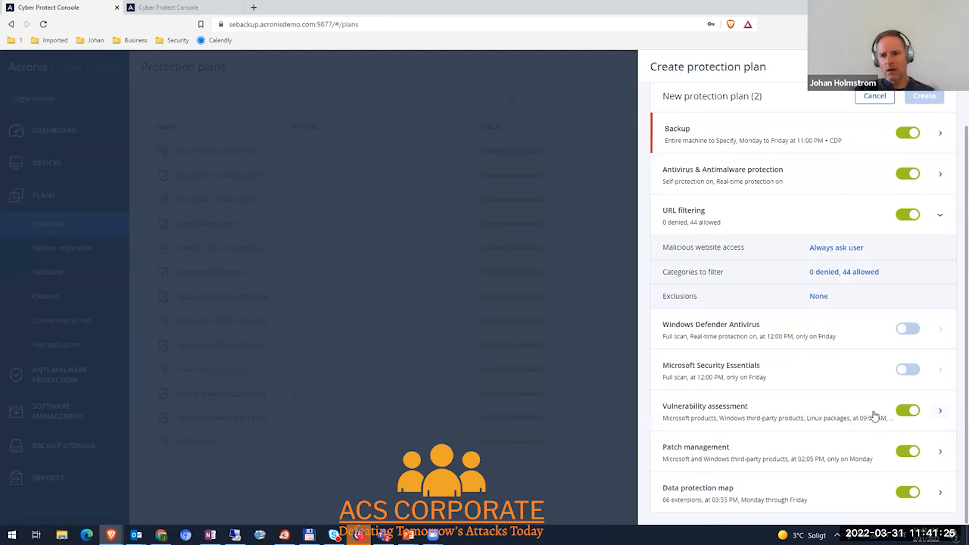
{"action": "left_click", "coordinate": [941, 412]}
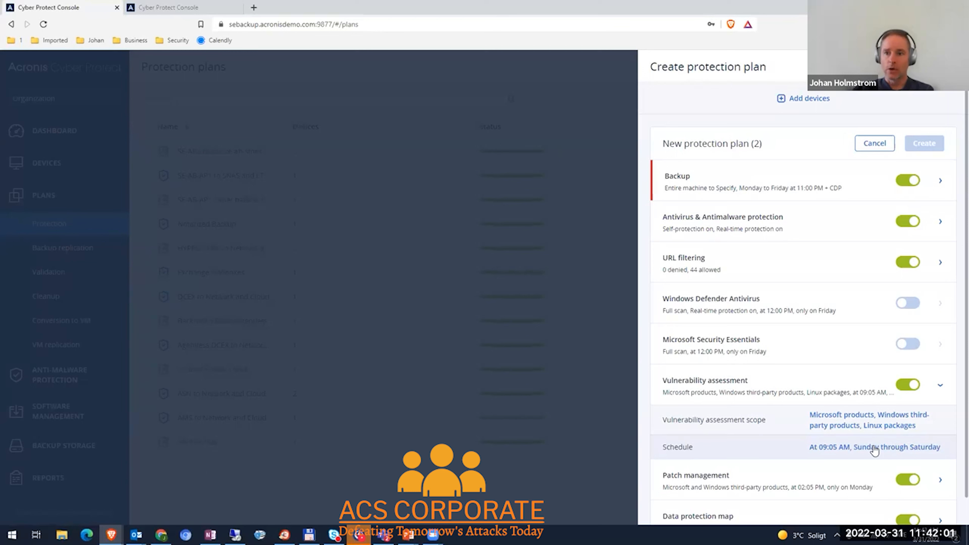
{"action": "scroll", "coordinate": [874, 451], "scroll_direction": "down", "scroll_amount": 1}
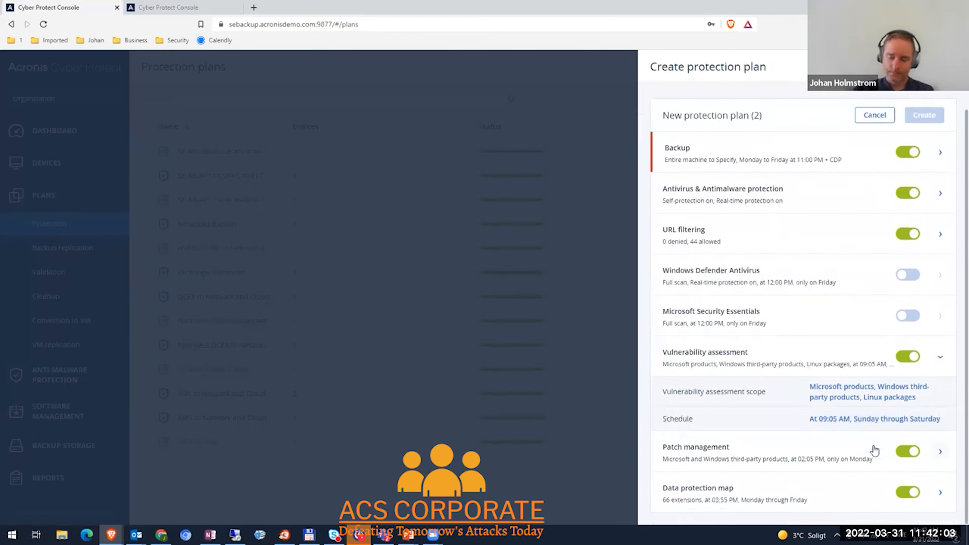
{"action": "left_click", "coordinate": [941, 452]}
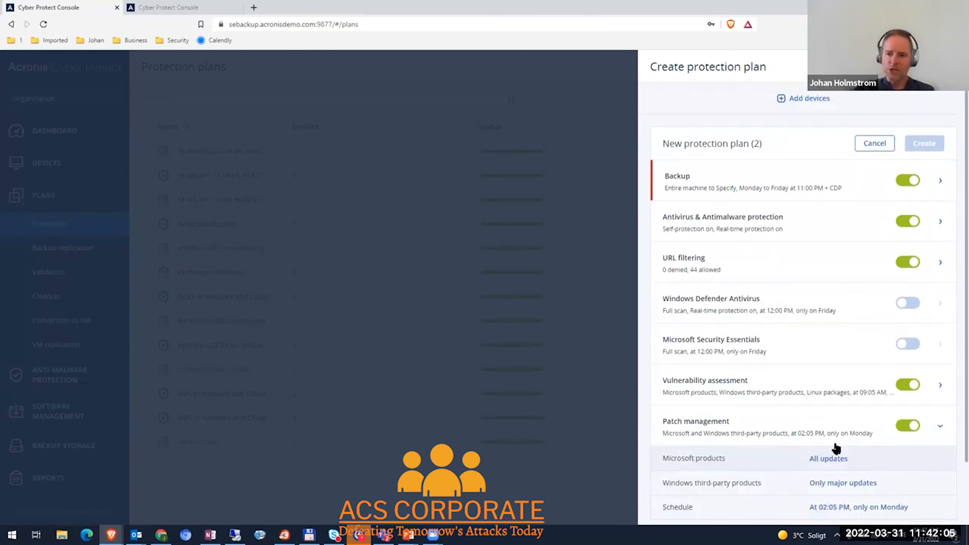
{"action": "scroll", "coordinate": [839, 424], "scroll_direction": "down", "scroll_amount": 2}
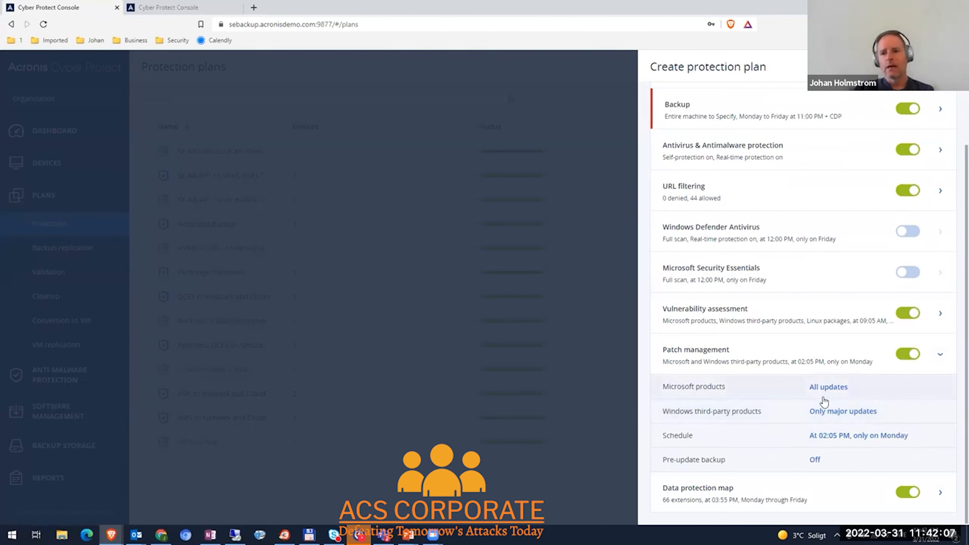
Try Updates of specific products for Microsoft patches, review category, severity and approval filters for Antigen for Exchange/SMTP, and close the product list without saving.
{"action": "left_click", "coordinate": [826, 388]}
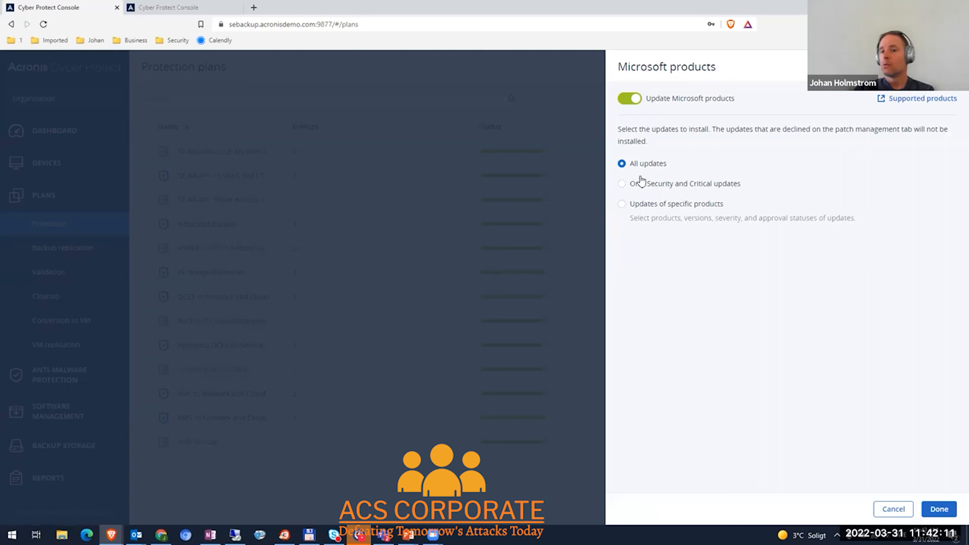
{"action": "left_click", "coordinate": [621, 204]}
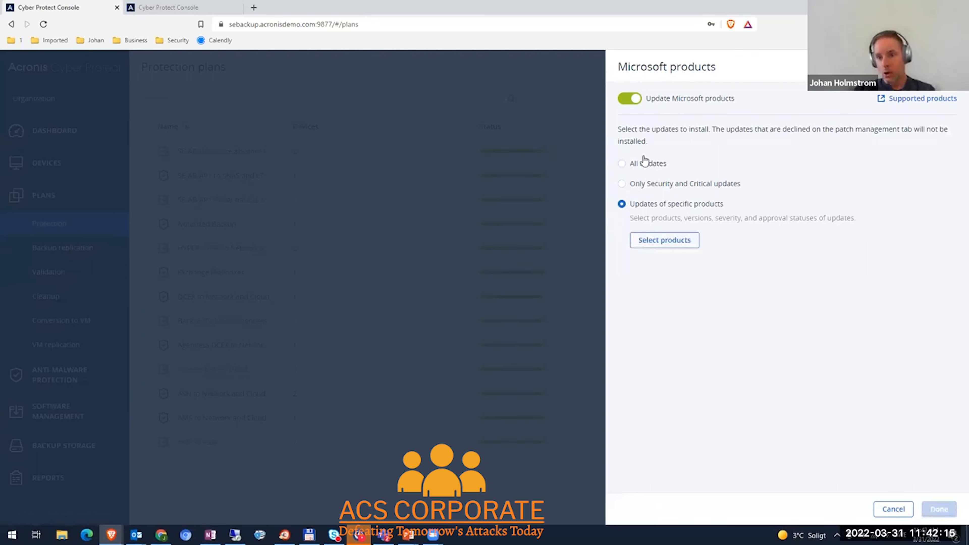
{"action": "left_click", "coordinate": [674, 245]}
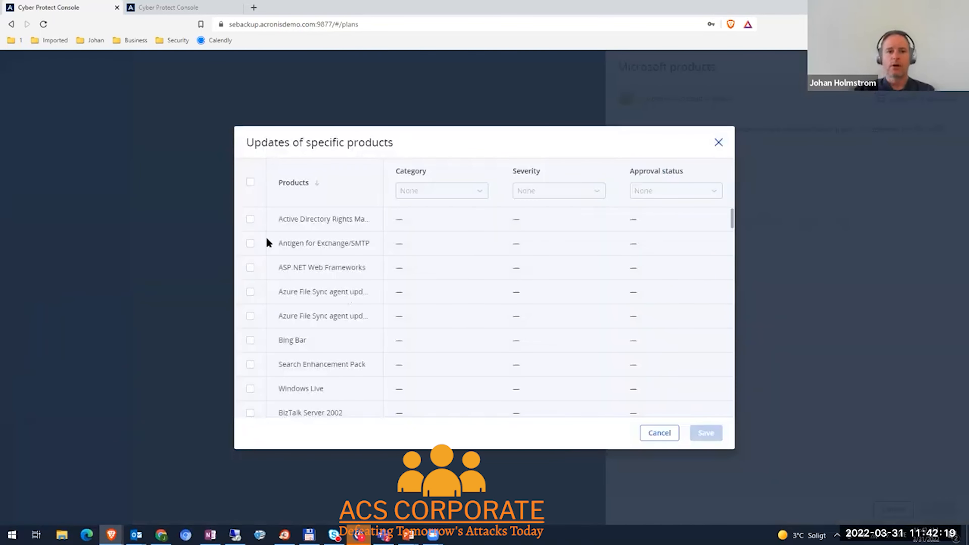
{"action": "left_click", "coordinate": [250, 243]}
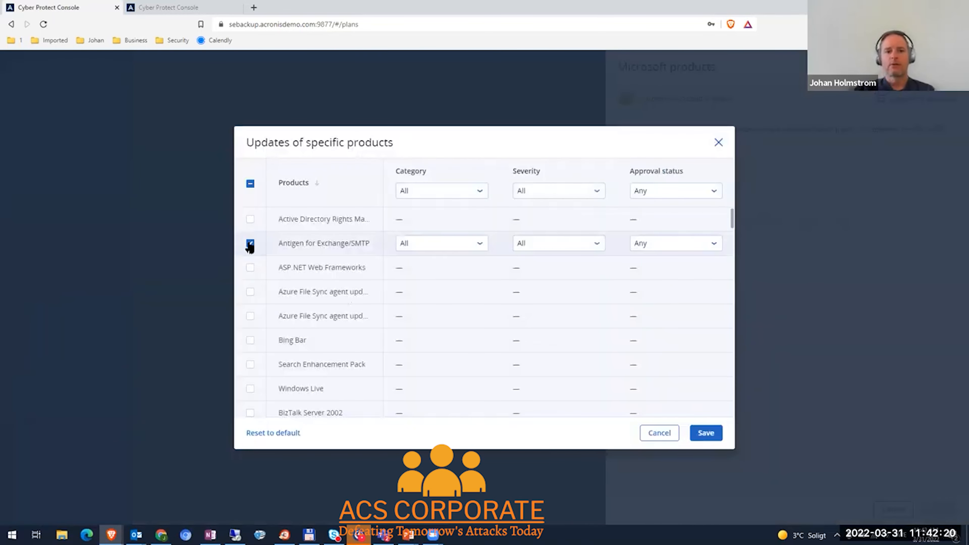
{"action": "left_click", "coordinate": [445, 250]}
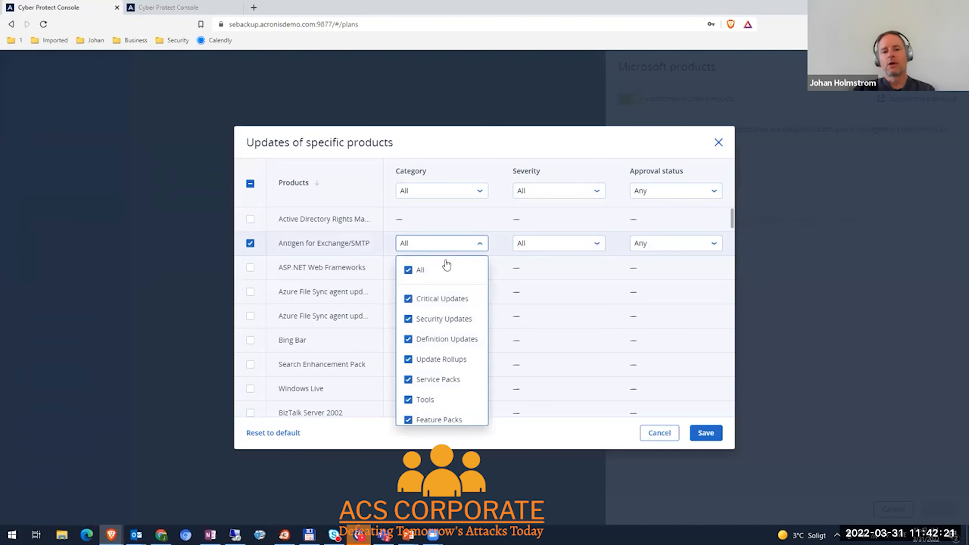
{"action": "left_click", "coordinate": [551, 247]}
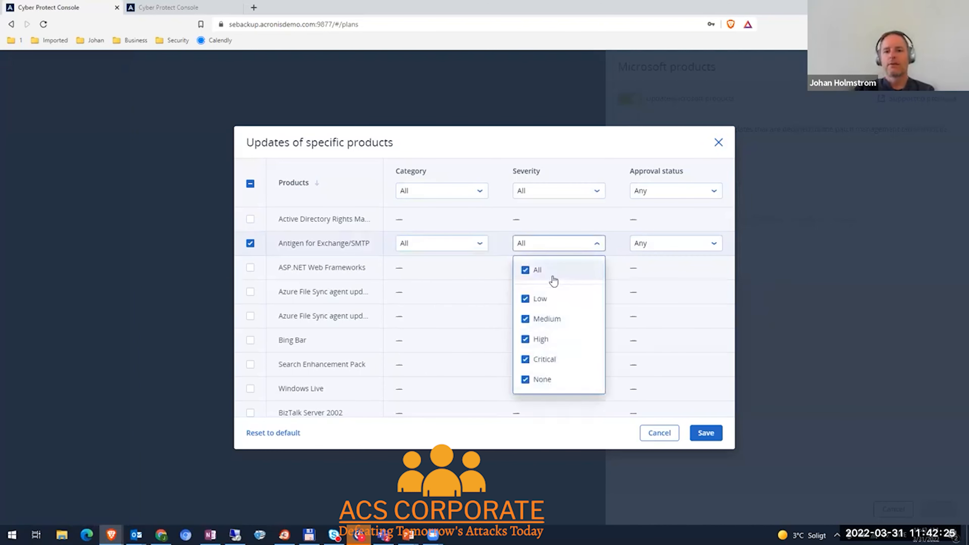
{"action": "left_click", "coordinate": [680, 251]}
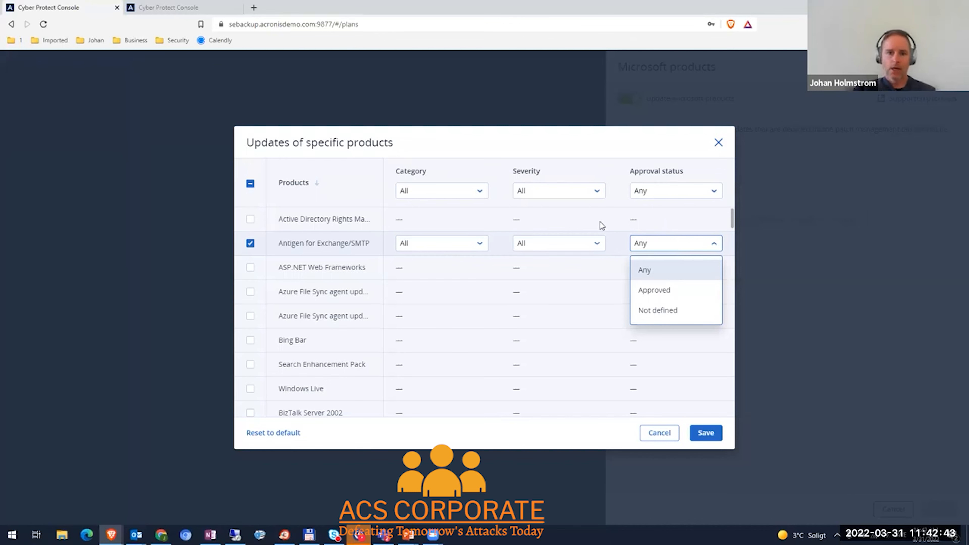
{"action": "left_click", "coordinate": [719, 142]}
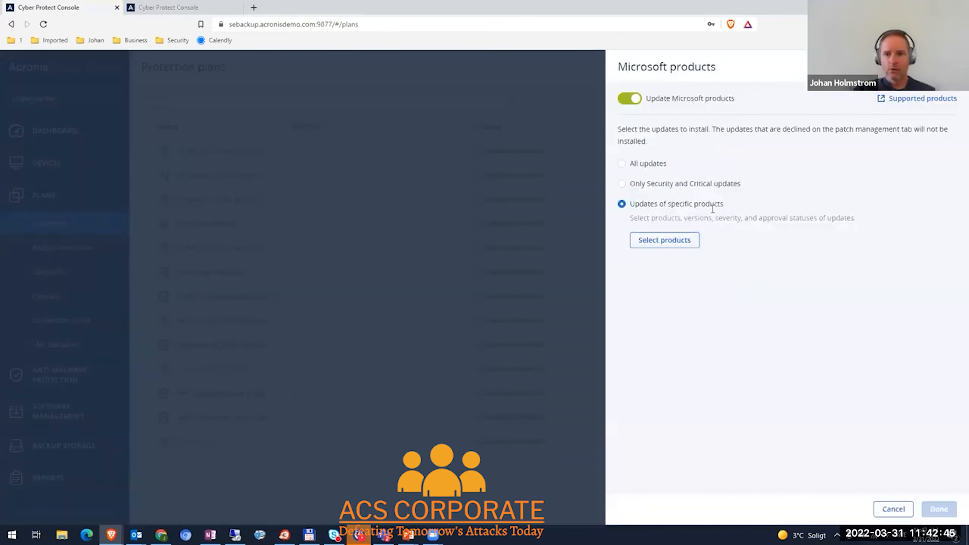
Try Only Security and Critical updates for Microsoft products, and open the specific-product update list for Windows third-party products.
{"action": "left_click", "coordinate": [660, 188]}
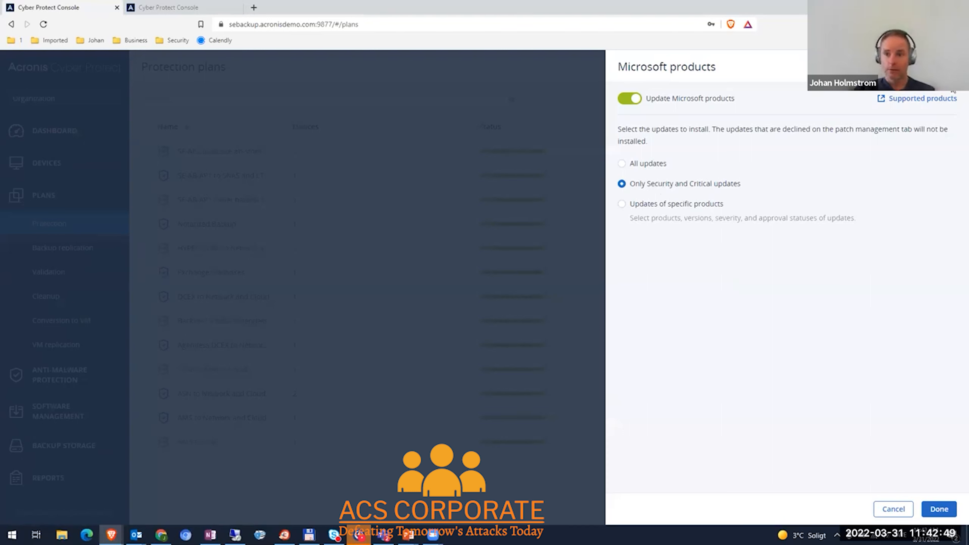
{"action": "left_click", "coordinate": [834, 406]}
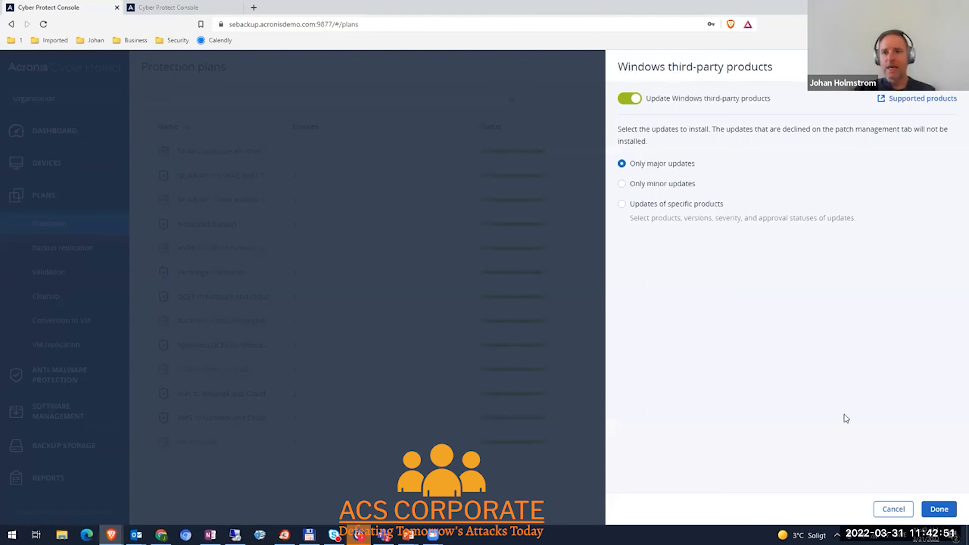
{"action": "left_click", "coordinate": [653, 205]}
{"action": "left_click", "coordinate": [667, 242]}
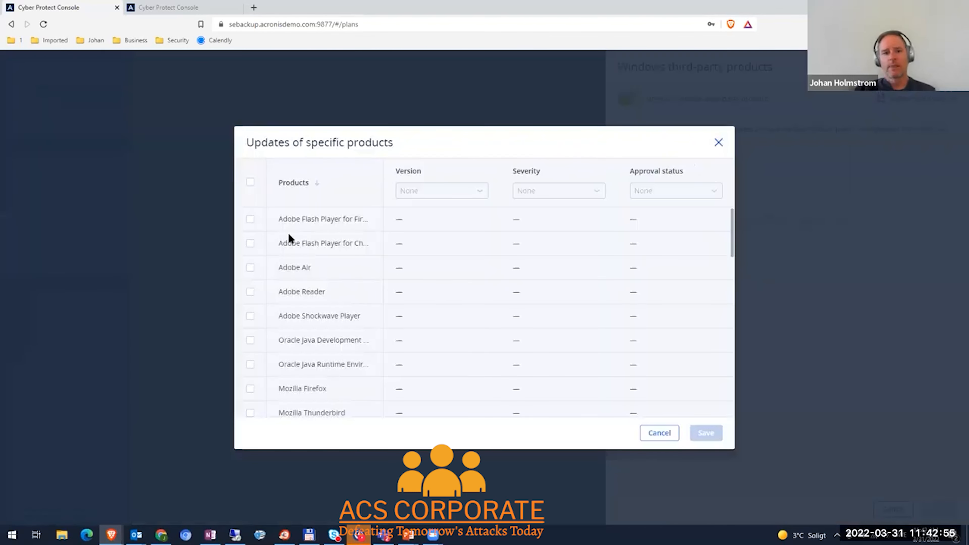
Select the second Adobe Flash Player entry, review its version, severity and approval status options, and close the third-party product settings without saving.
{"action": "left_click", "coordinate": [250, 243]}
{"action": "left_click", "coordinate": [440, 247]}
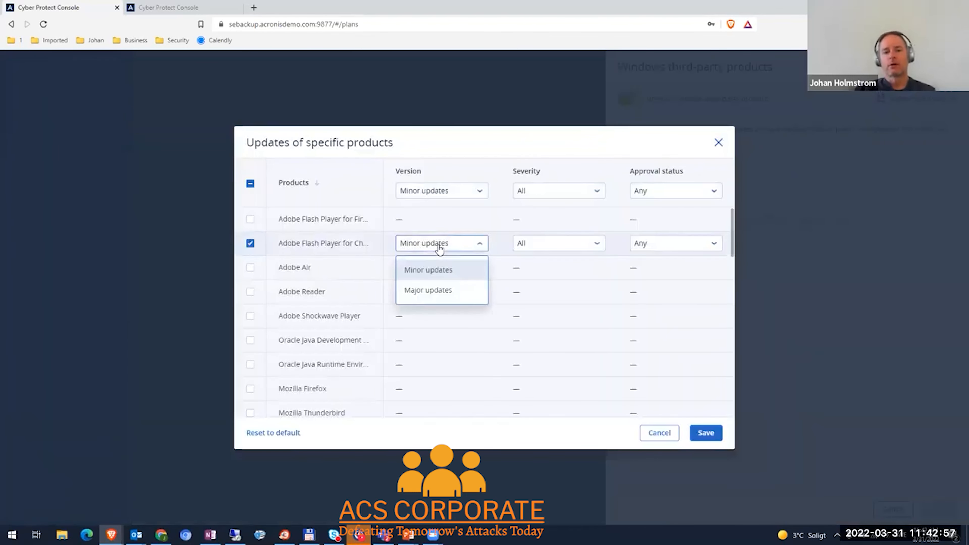
{"action": "left_click", "coordinate": [564, 247]}
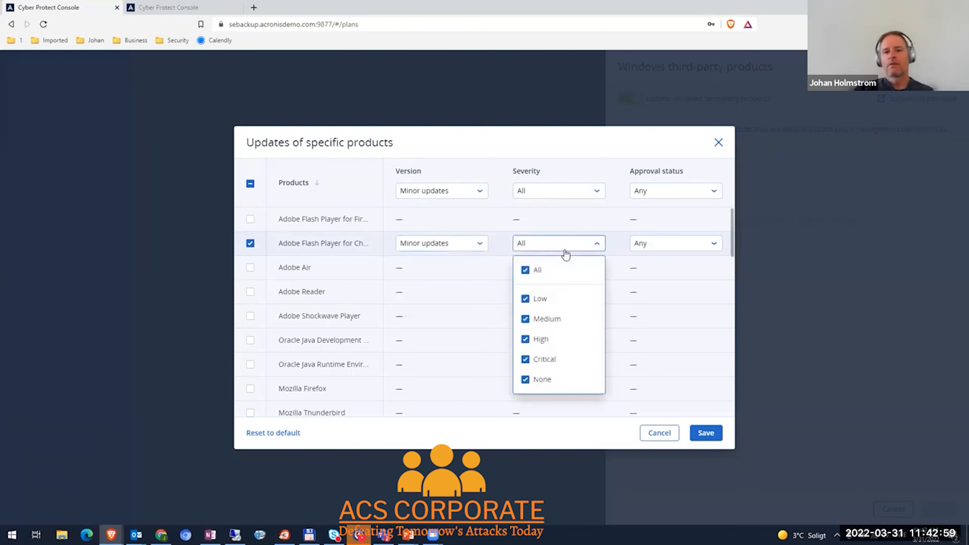
{"action": "left_click", "coordinate": [674, 249]}
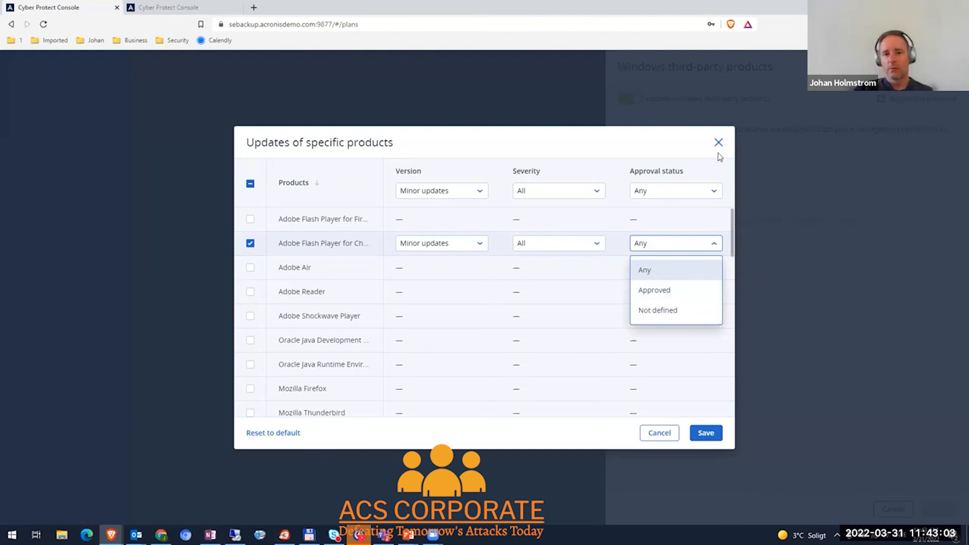
{"action": "left_click", "coordinate": [719, 143]}
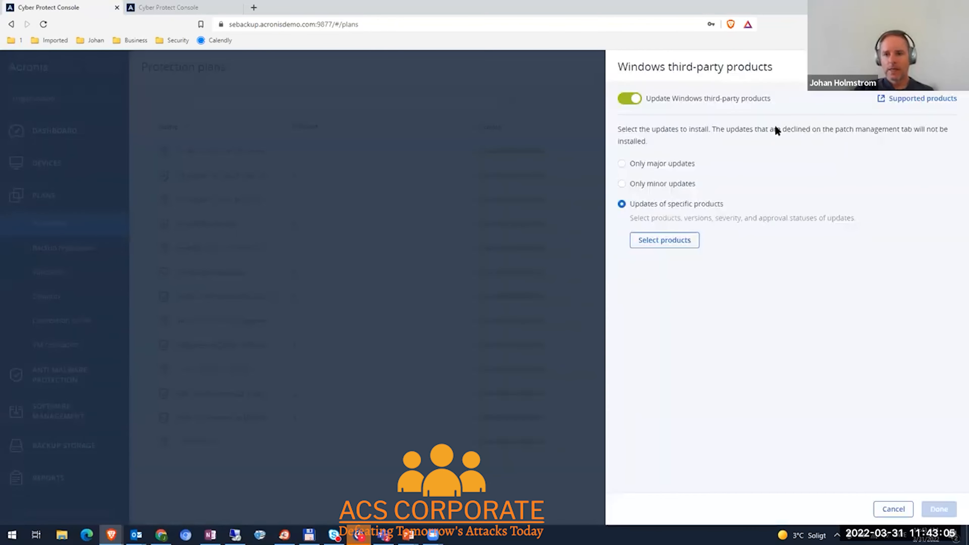
{"action": "key", "text": "Escape"}
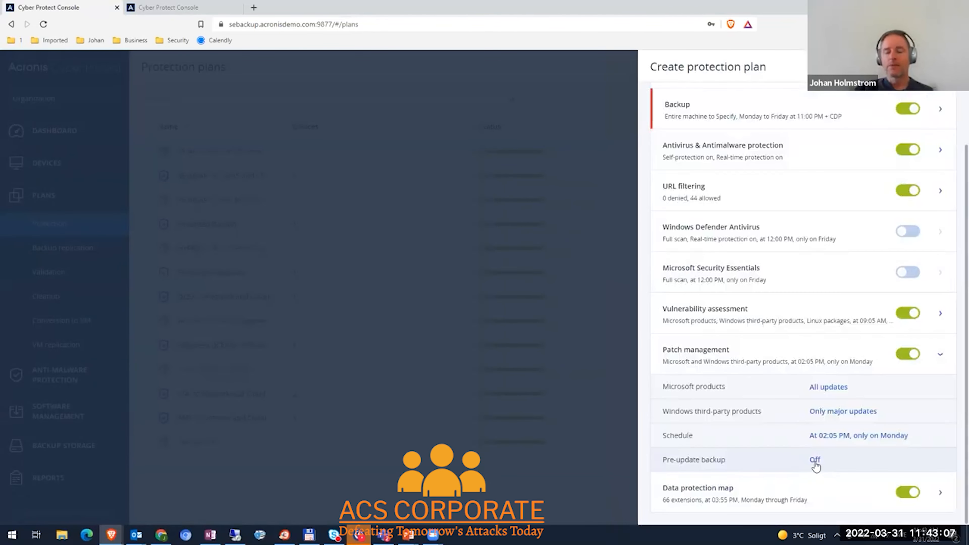
Try enabling a backup run before installing software updates in the patch management settings, and cancel the change.
{"action": "left_click", "coordinate": [815, 462]}
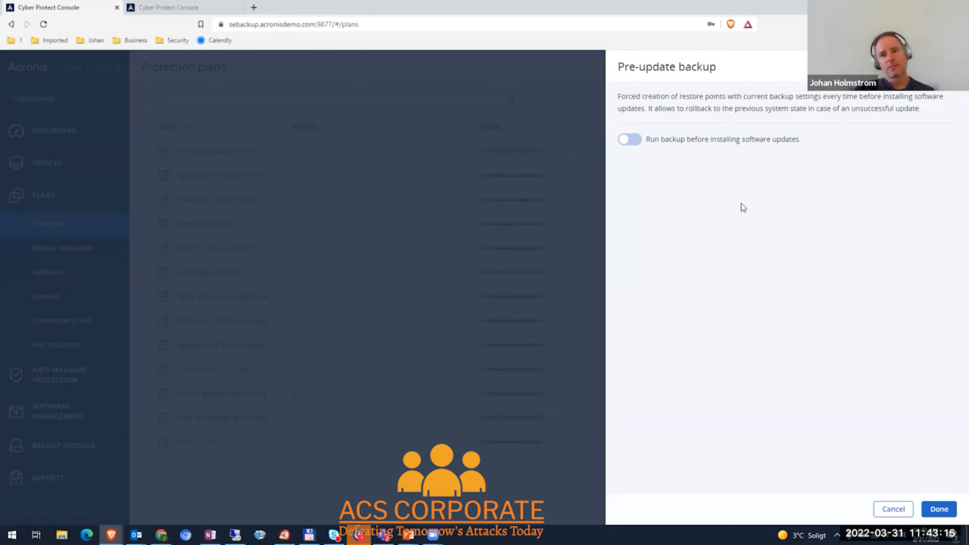
{"action": "left_click", "coordinate": [636, 140]}
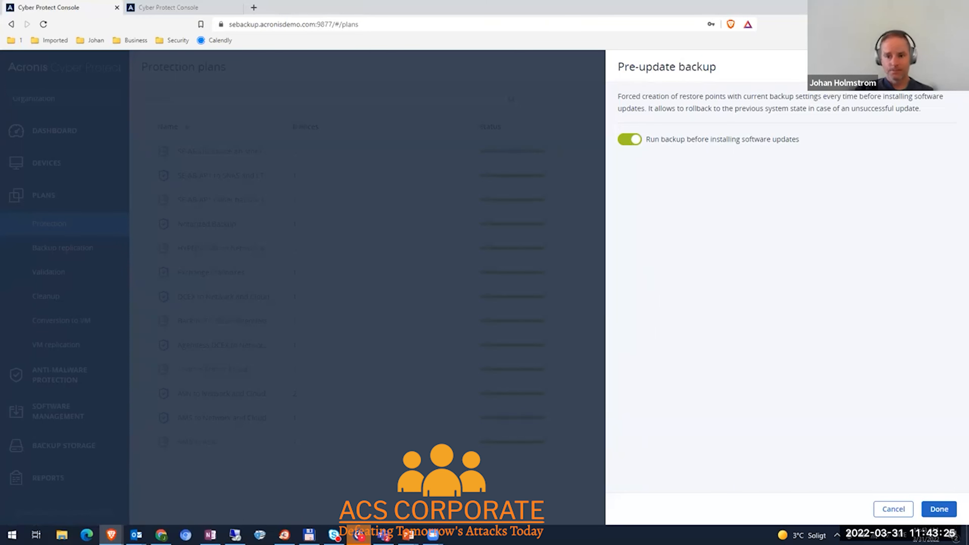
{"action": "left_click", "coordinate": [893, 509]}
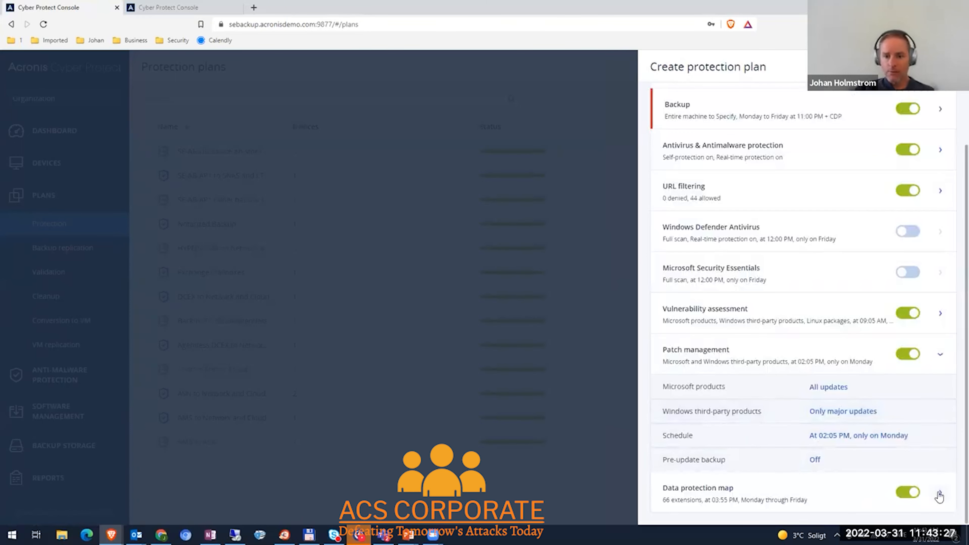
Expand the data protection map settings, review the file extensions considered important, and close the extension rules without saving.
{"action": "left_click", "coordinate": [939, 496]}
{"action": "scroll", "coordinate": [854, 474], "scroll_direction": "down", "scroll_amount": 1}
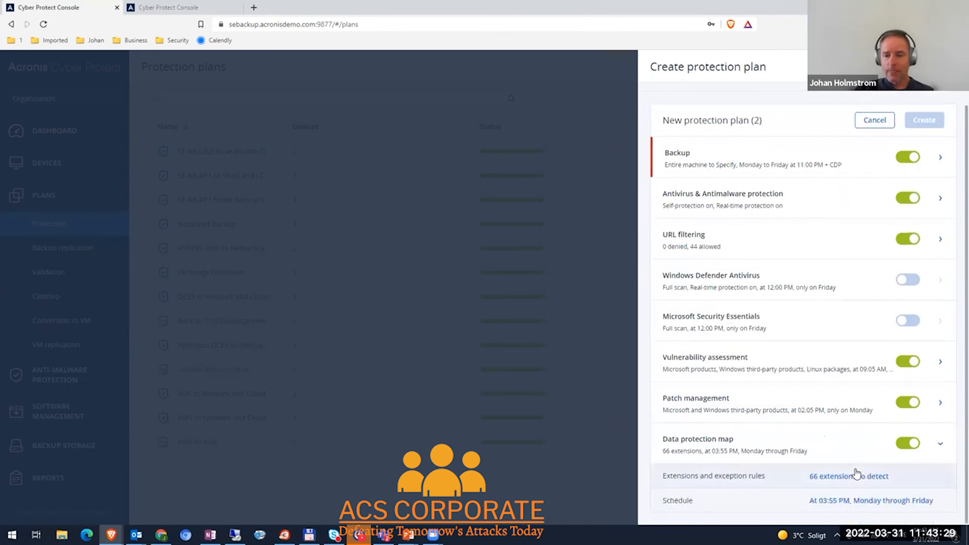
{"action": "left_click", "coordinate": [867, 480]}
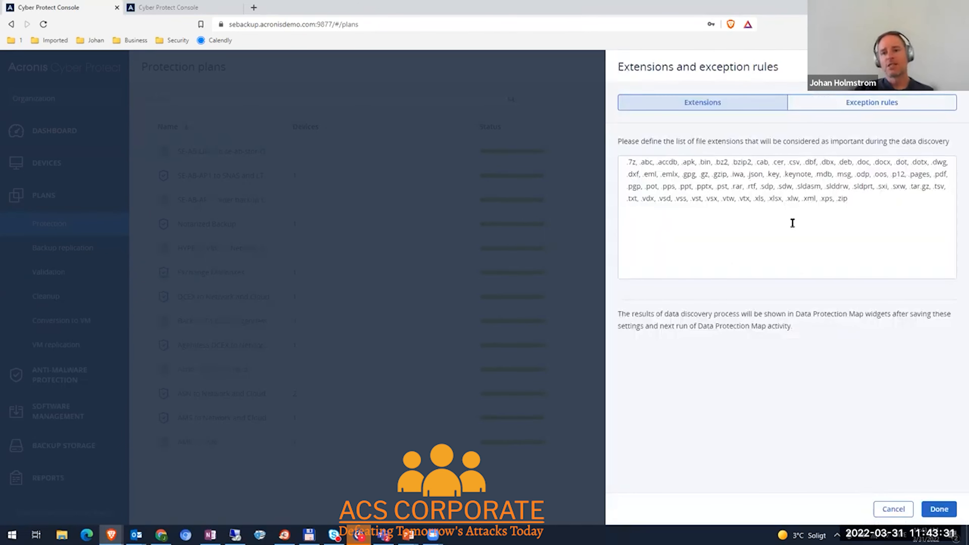
{"action": "left_click", "coordinate": [893, 509]}
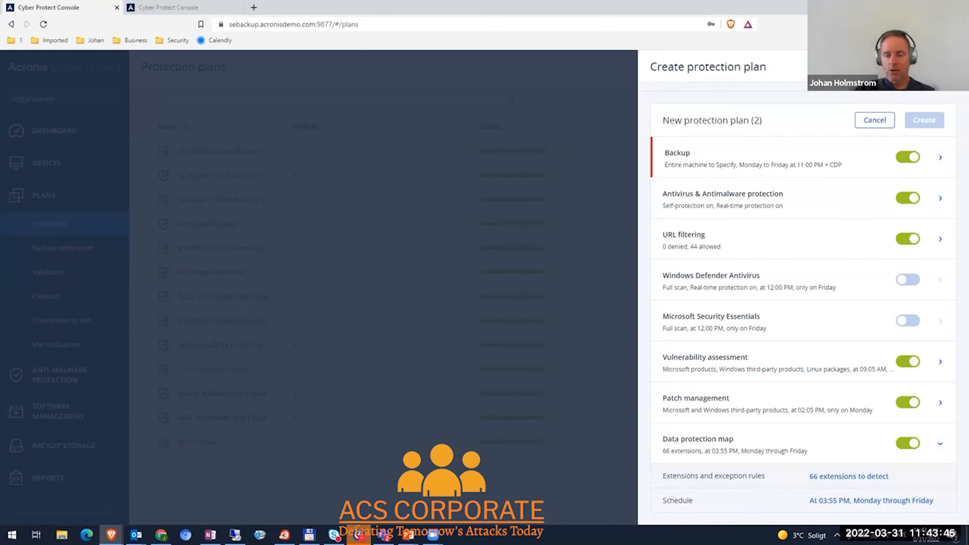
Discard the new protection plan and view the backup replication plans.
{"action": "left_click", "coordinate": [875, 120]}
{"action": "left_click", "coordinate": [588, 324]}
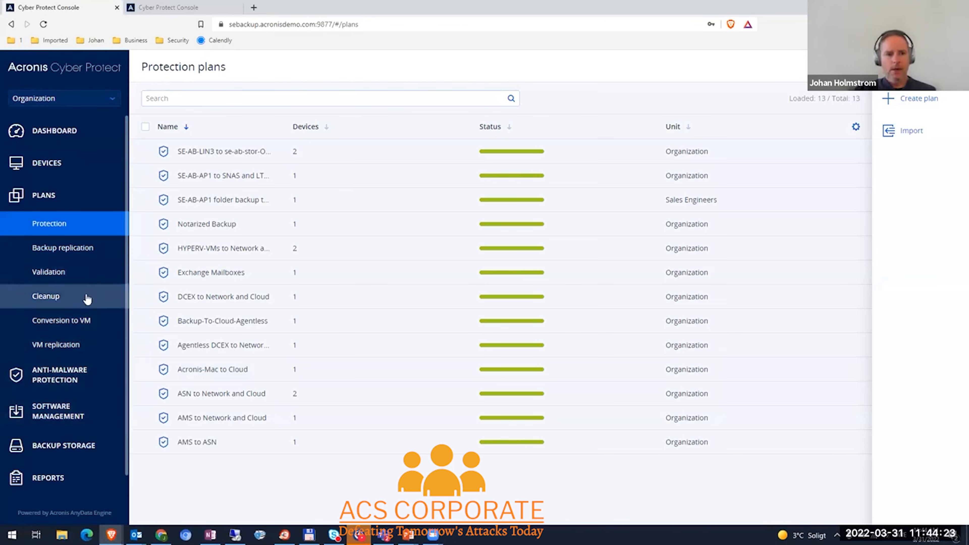
{"action": "left_click", "coordinate": [95, 249]}
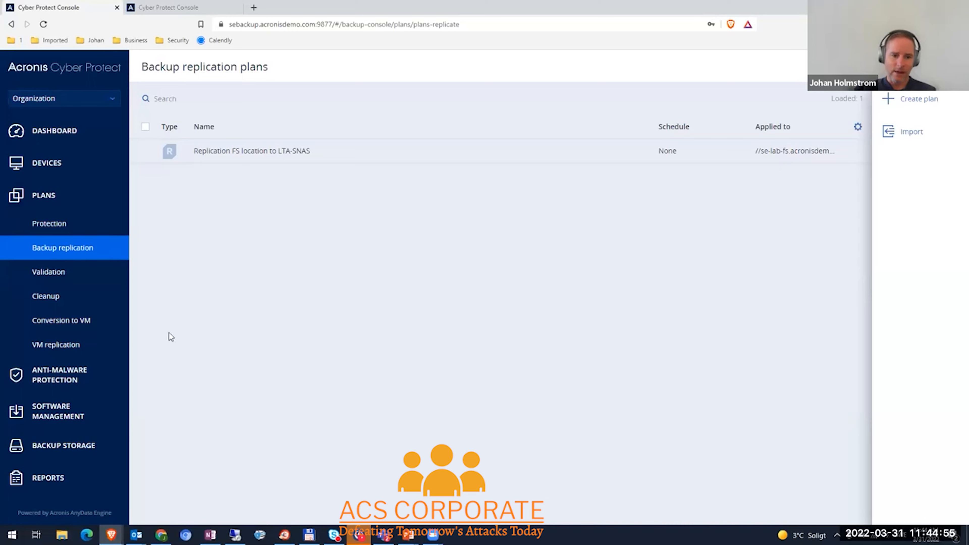
Review the backup storage locations and open the sebackup cloud storage to list its backups.
{"action": "left_click", "coordinate": [82, 447]}
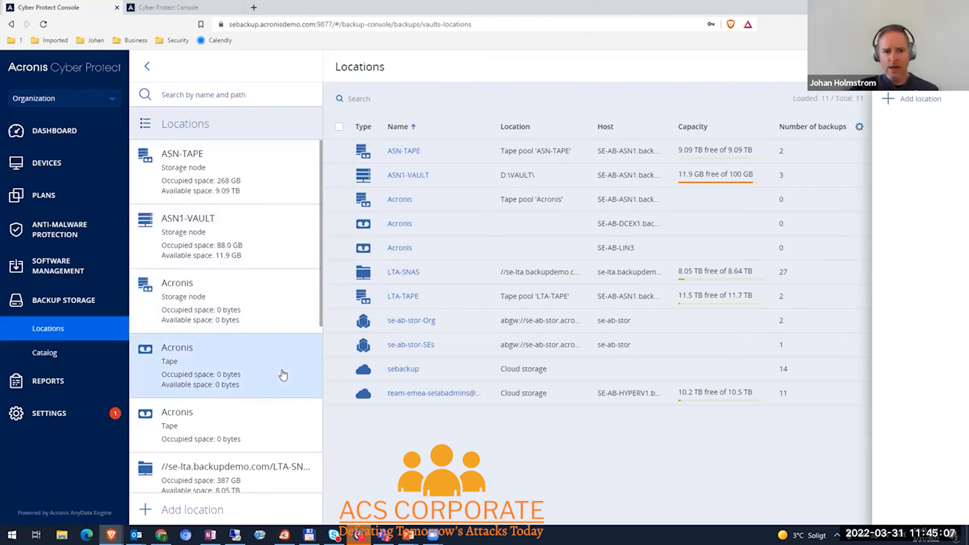
{"action": "scroll", "coordinate": [283, 375], "scroll_direction": "down", "scroll_amount": 3}
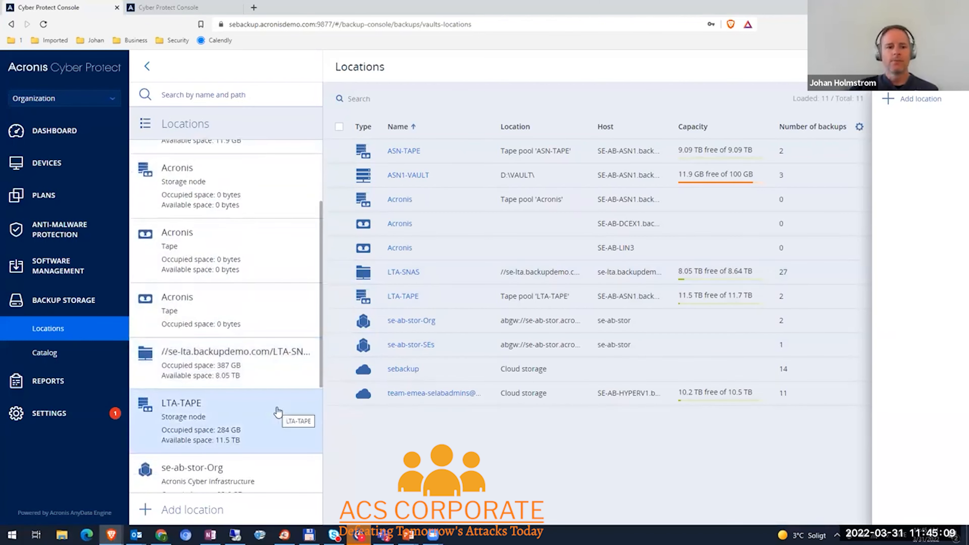
{"action": "scroll", "coordinate": [278, 413], "scroll_direction": "down", "scroll_amount": 4}
{"action": "scroll", "coordinate": [278, 412], "scroll_direction": "down", "scroll_amount": 2}
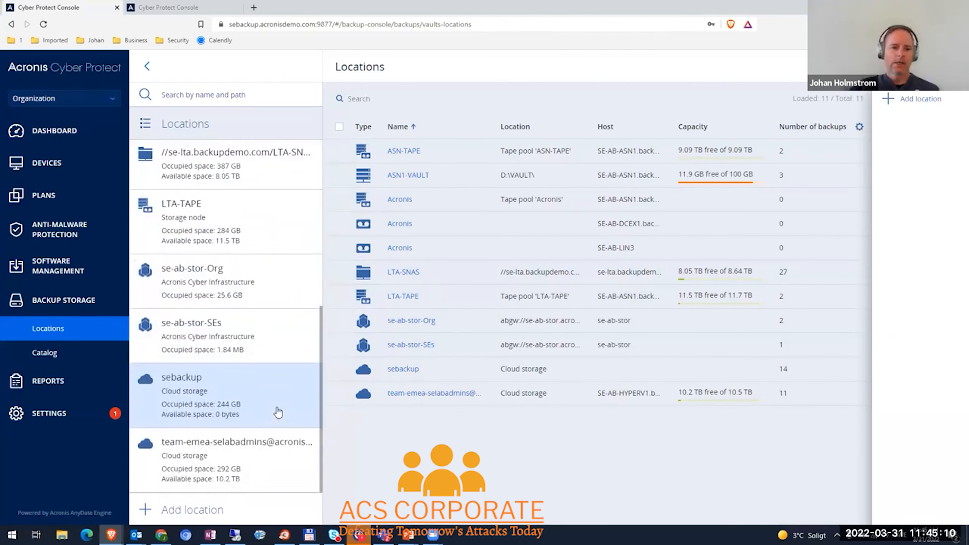
{"action": "left_click", "coordinate": [256, 392]}
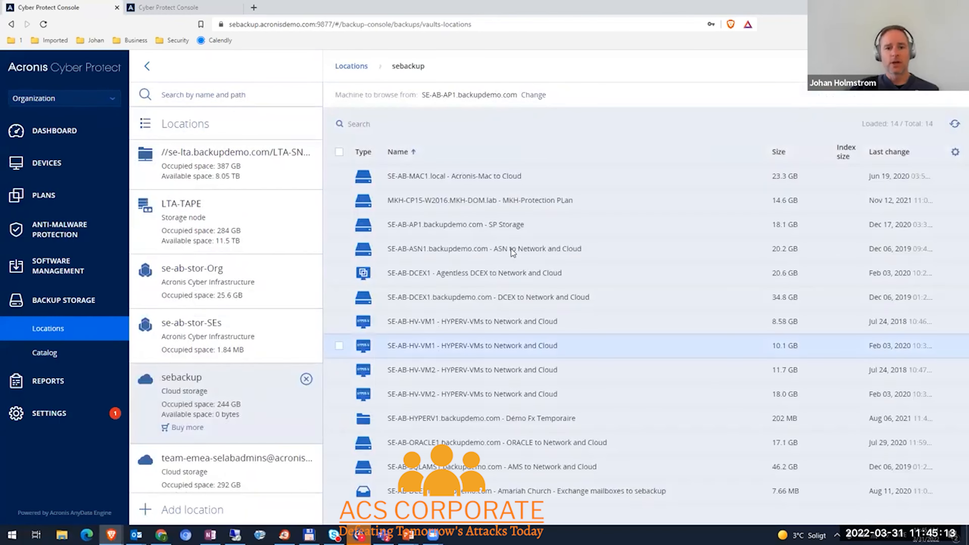
Show the recovery points of the SE-AB-DCEX1 Agentless DCEX to Network and Cloud backup, and close them.
{"action": "left_click", "coordinate": [484, 275]}
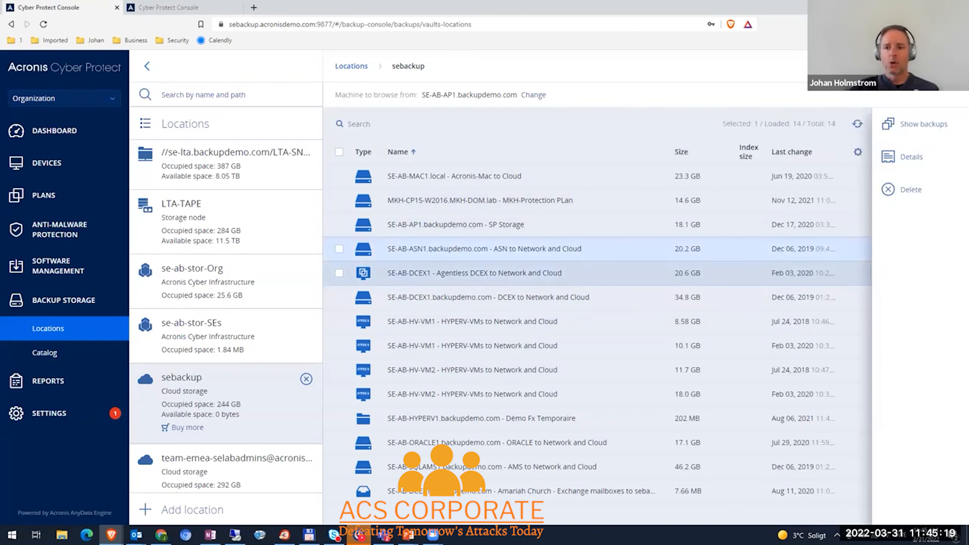
{"action": "left_click", "coordinate": [935, 127]}
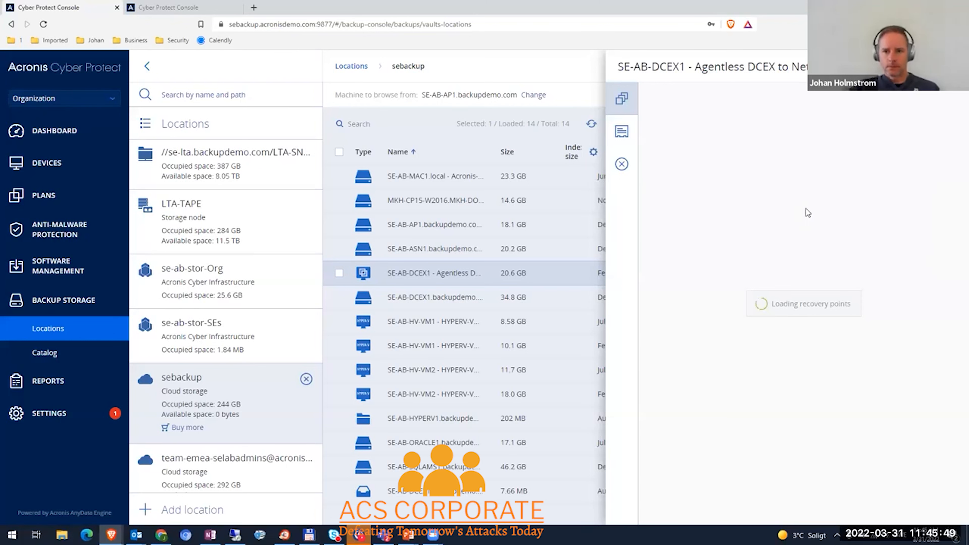
{"action": "left_click", "coordinate": [955, 67]}
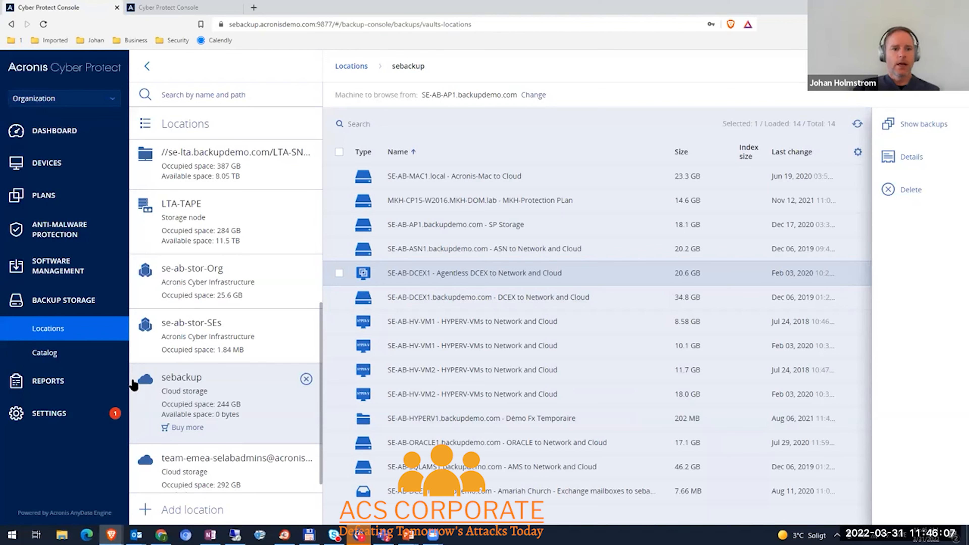
View the agents list in the settings, check the actions available for SE-AB-BOOT1, and open tape management.
{"action": "left_click", "coordinate": [66, 417]}
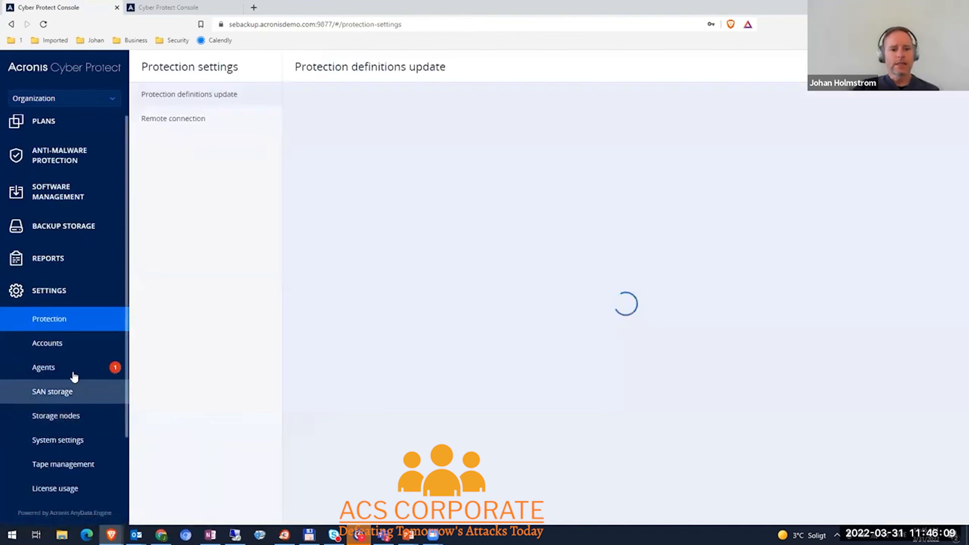
{"action": "left_click", "coordinate": [70, 368]}
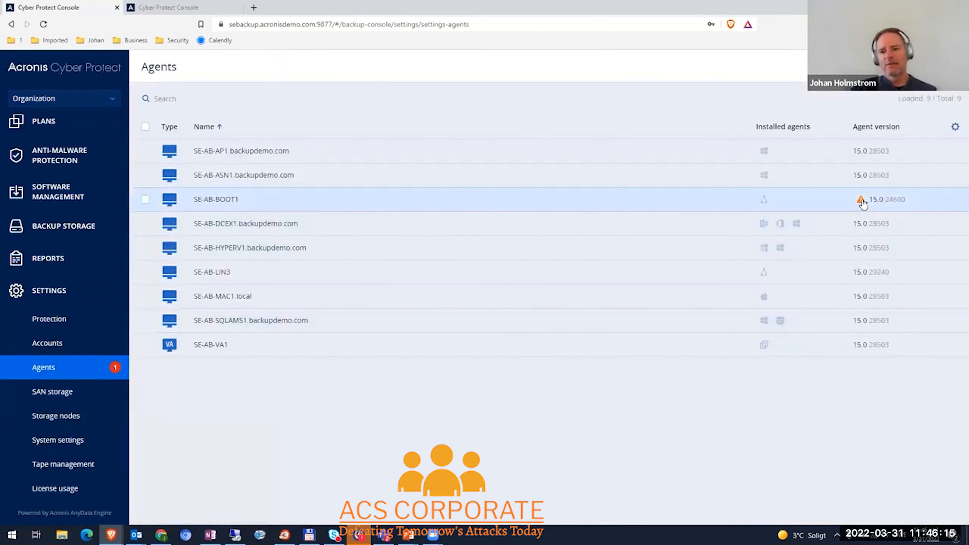
{"action": "left_click", "coordinate": [706, 208]}
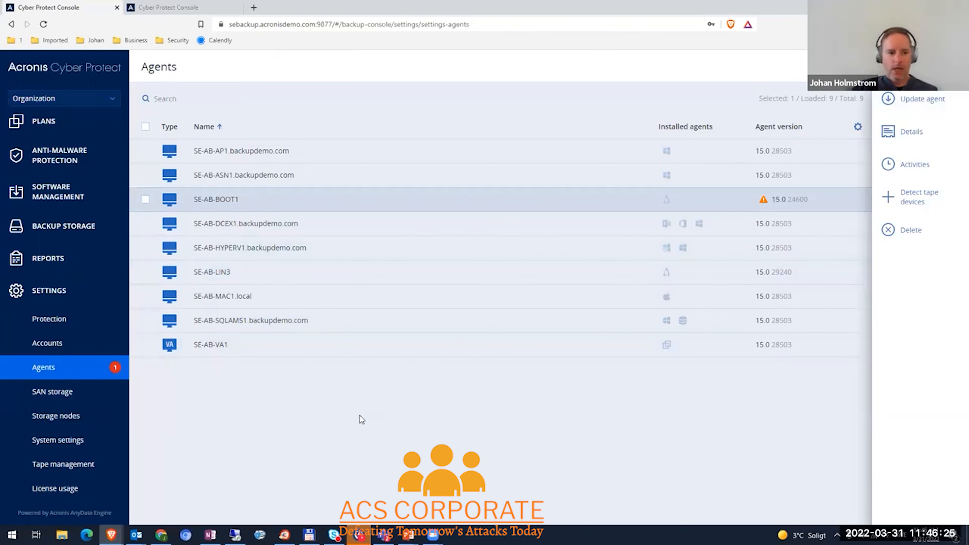
{"action": "left_click", "coordinate": [82, 466]}
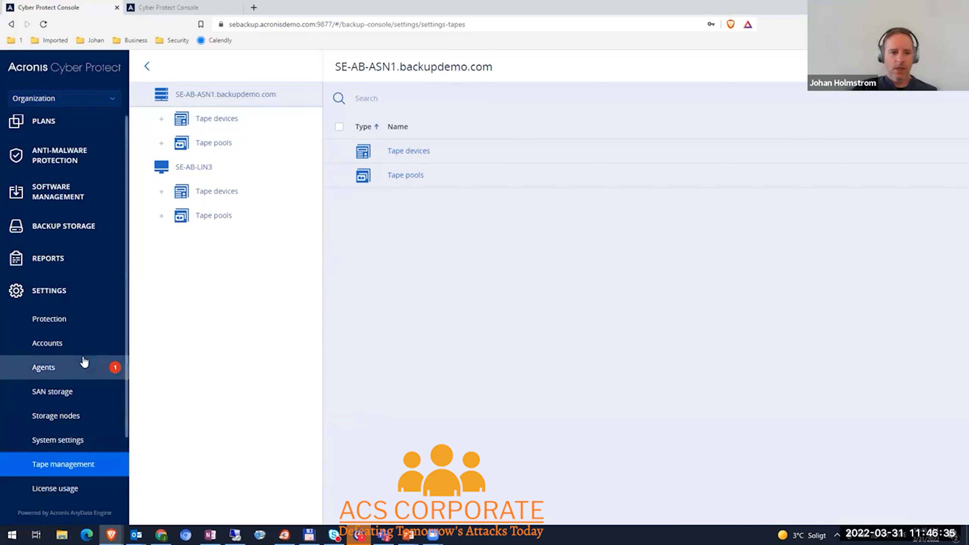
Review the available reports and create a new report from the Custom template.
{"action": "scroll", "coordinate": [81, 343], "scroll_direction": "up", "scroll_amount": 2}
{"action": "left_click", "coordinate": [64, 331]}
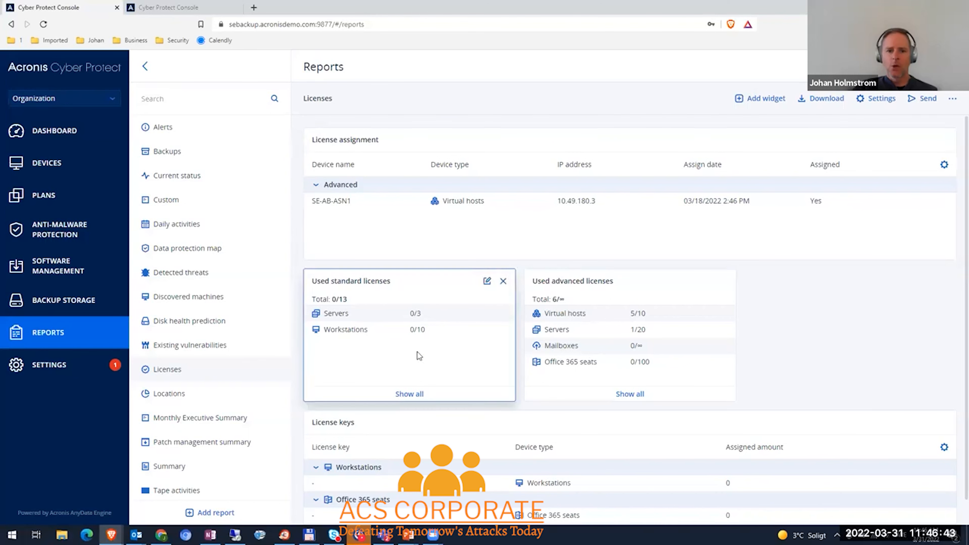
{"action": "scroll", "coordinate": [208, 388], "scroll_direction": "down", "scroll_amount": 2}
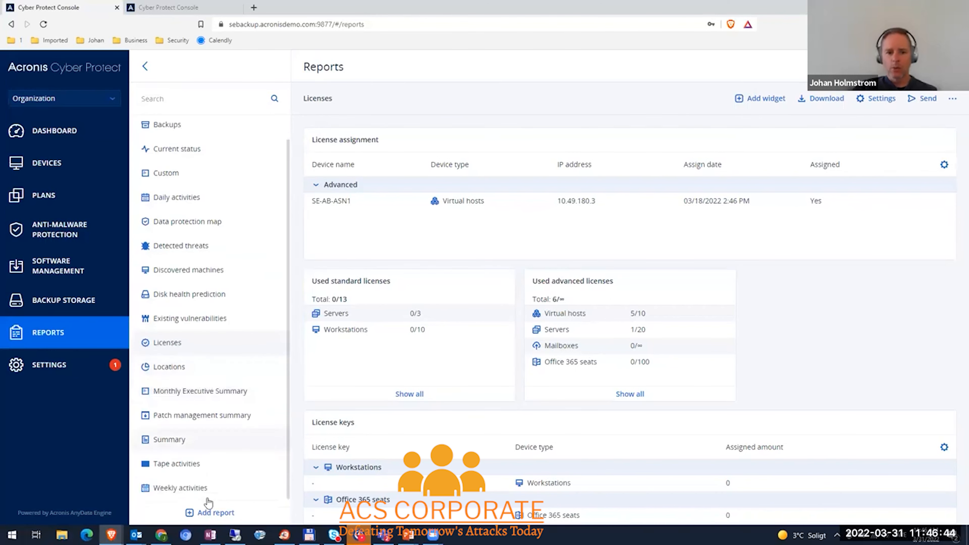
{"action": "left_click", "coordinate": [216, 513]}
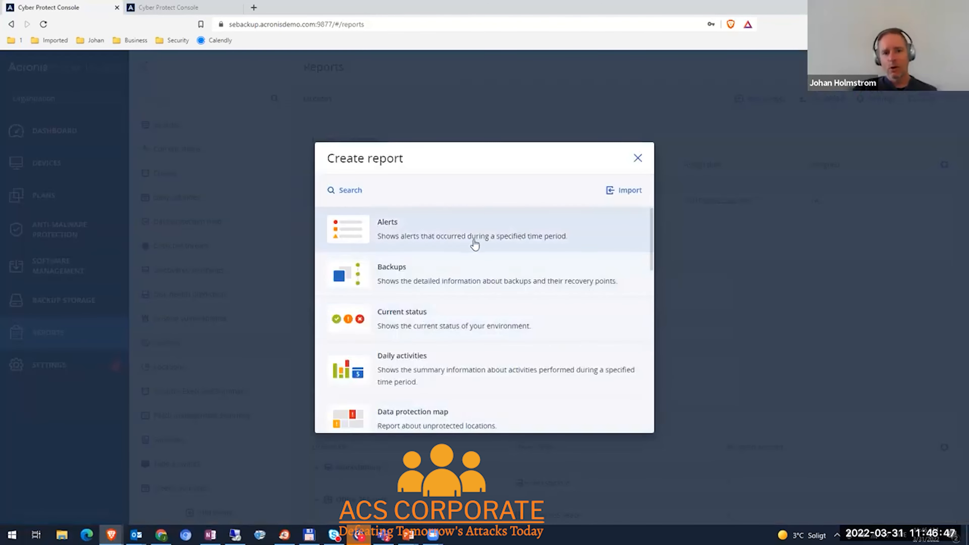
{"action": "scroll", "coordinate": [482, 351], "scroll_direction": "down", "scroll_amount": 10}
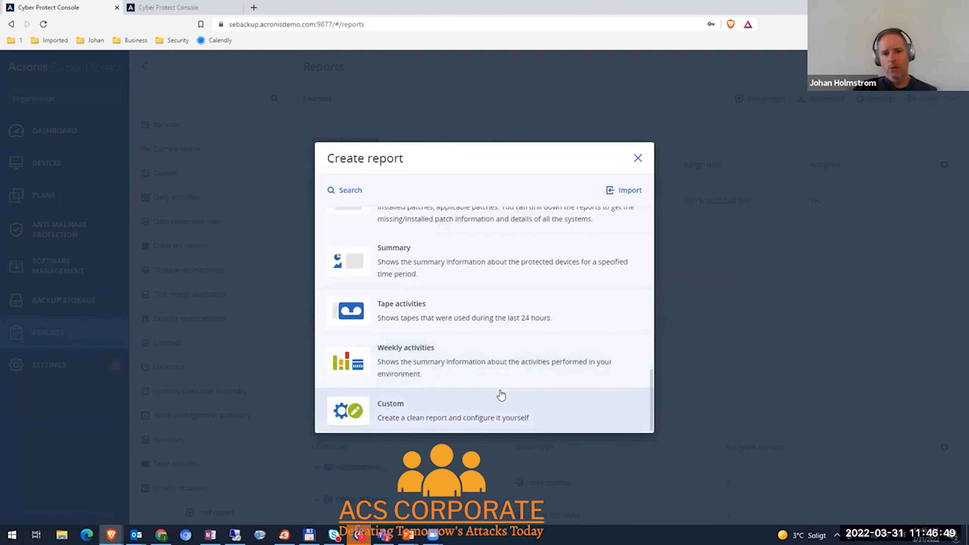
{"action": "left_click", "coordinate": [535, 398]}
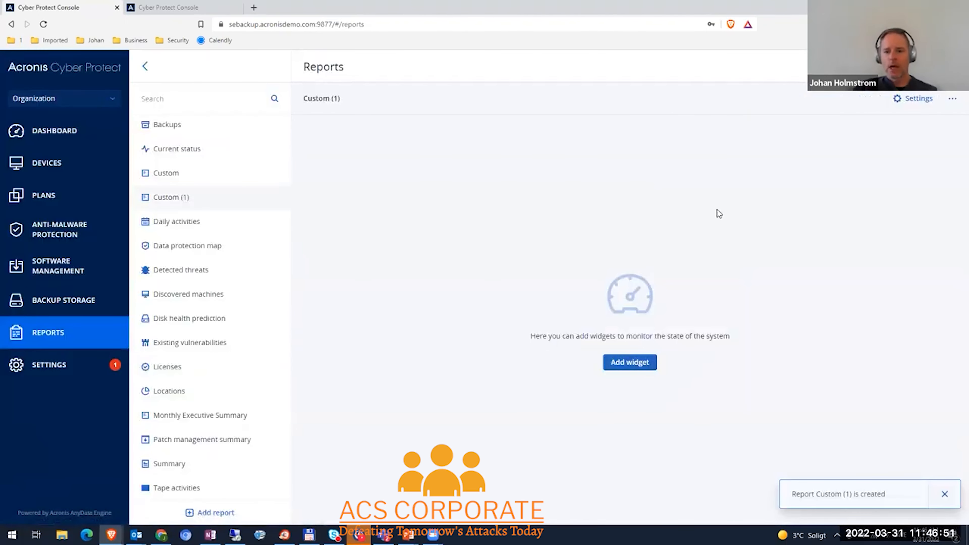
Add an Activities widget filtered to the VMware device group and an Activities summary widget to the Custom (1) report.
{"action": "left_click", "coordinate": [633, 369]}
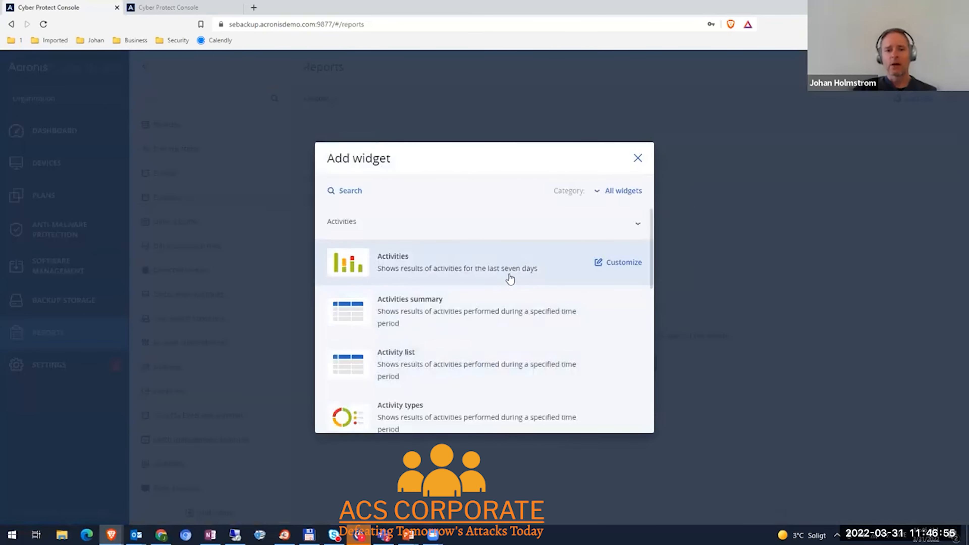
{"action": "left_click", "coordinate": [510, 279]}
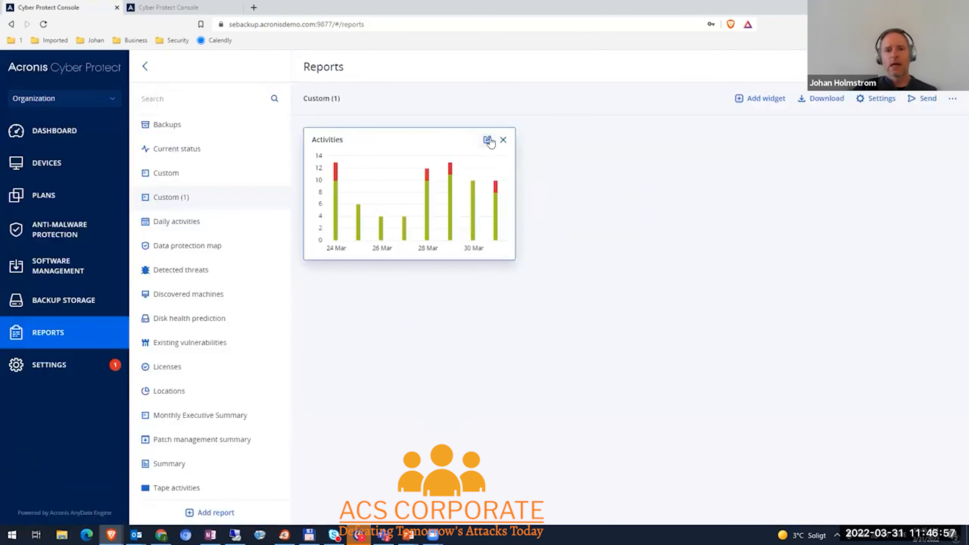
{"action": "left_click", "coordinate": [488, 141]}
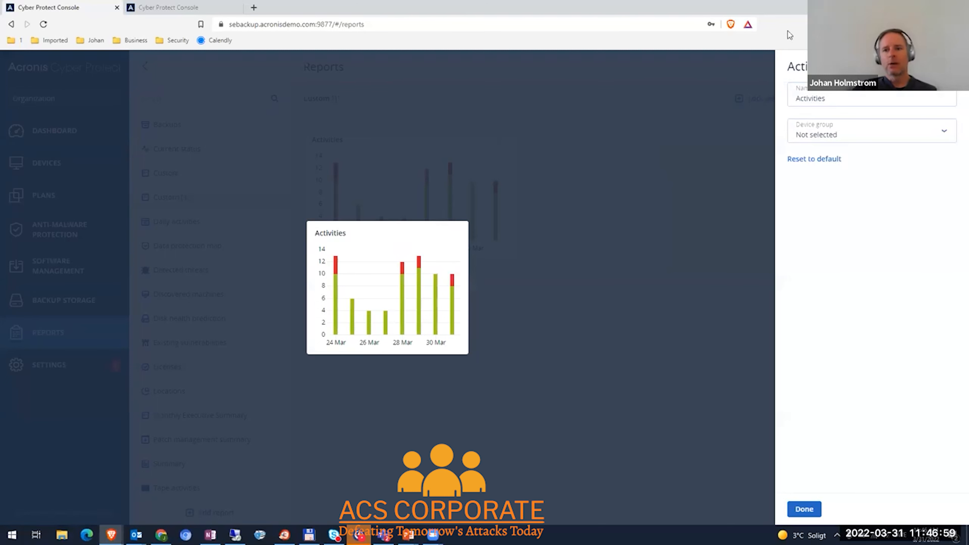
{"action": "left_click", "coordinate": [864, 138]}
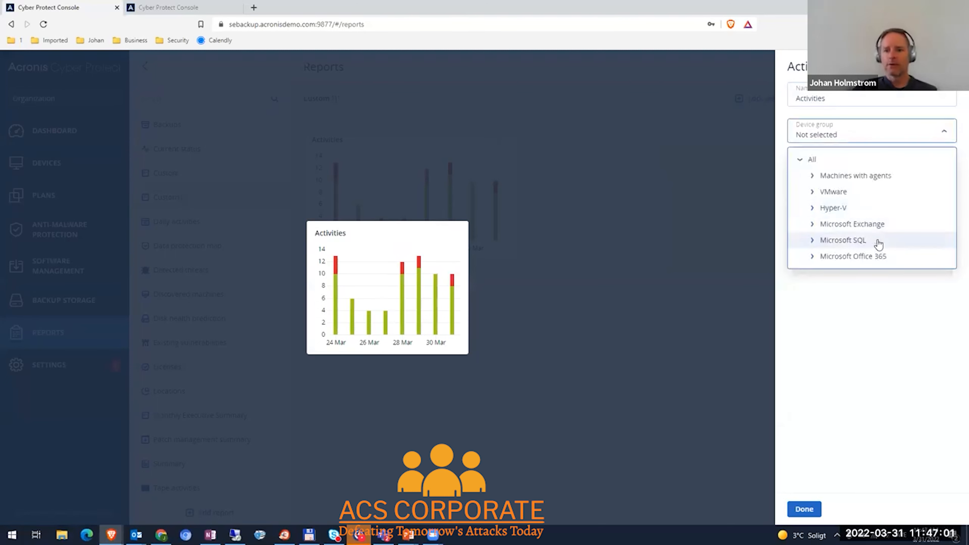
{"action": "left_click", "coordinate": [833, 192]}
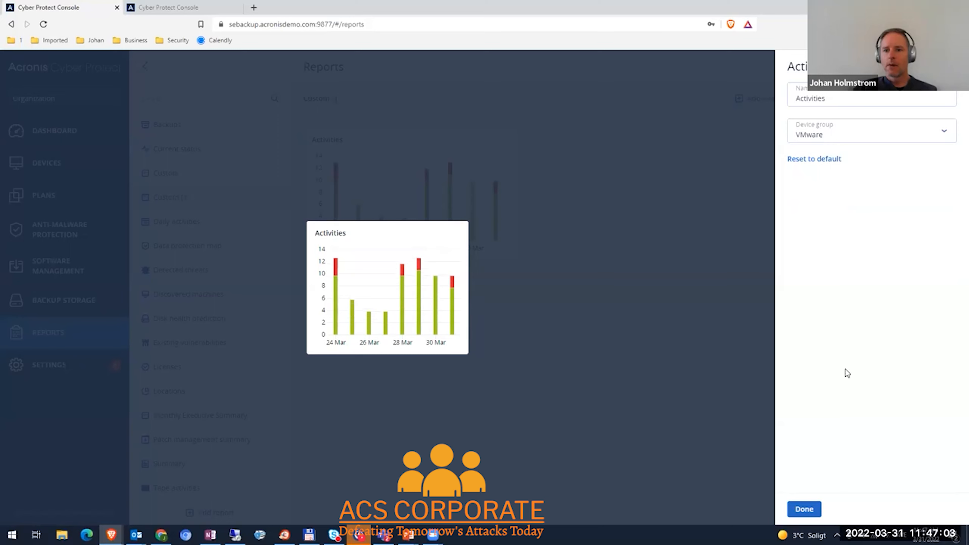
{"action": "left_click", "coordinate": [804, 510]}
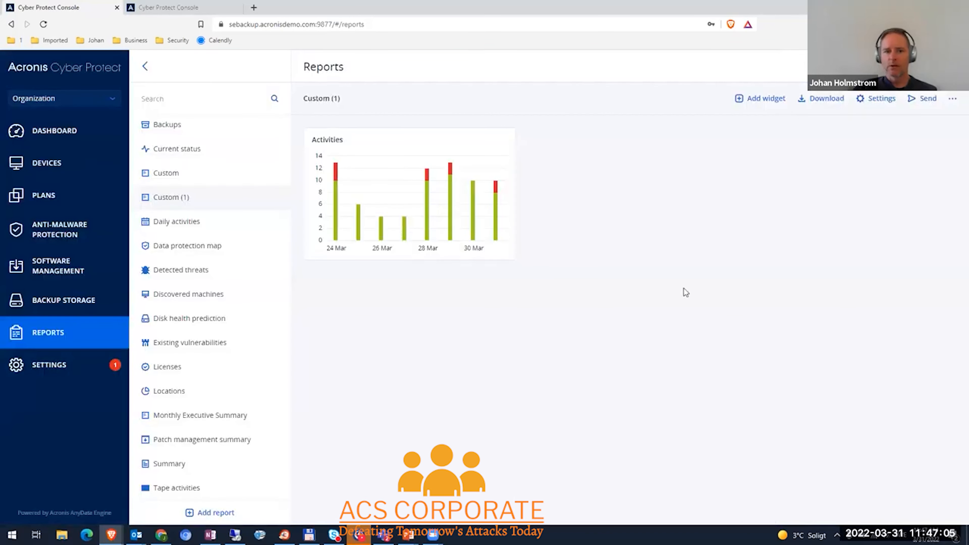
{"action": "left_click", "coordinate": [756, 105]}
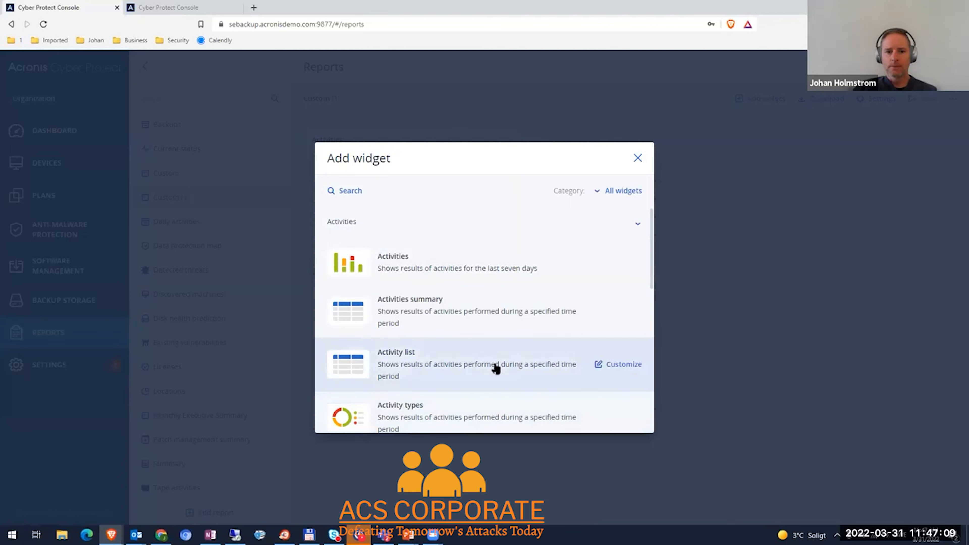
{"action": "left_click", "coordinate": [501, 312]}
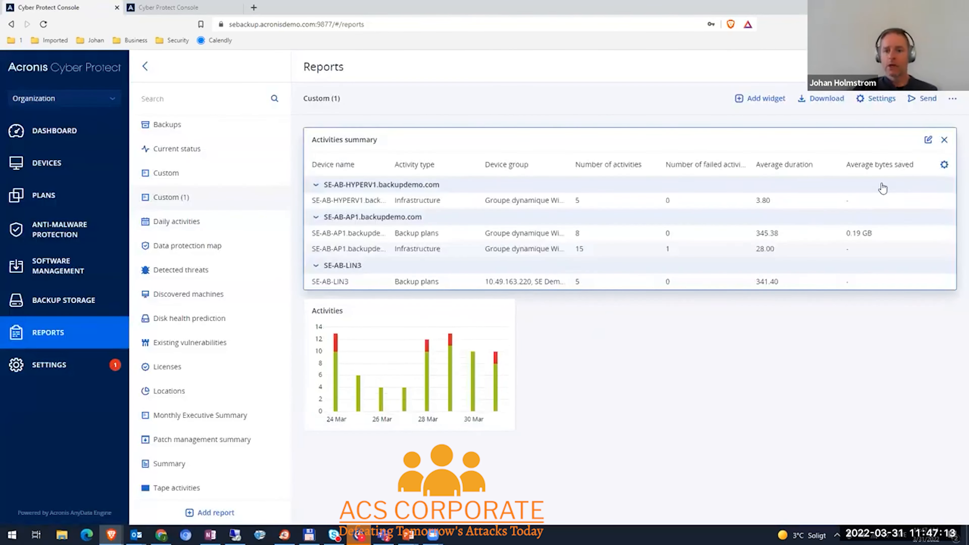
Turn on scheduling in the report settings to review its delivery, format and frequency options, and cancel the changes.
{"action": "left_click", "coordinate": [880, 99]}
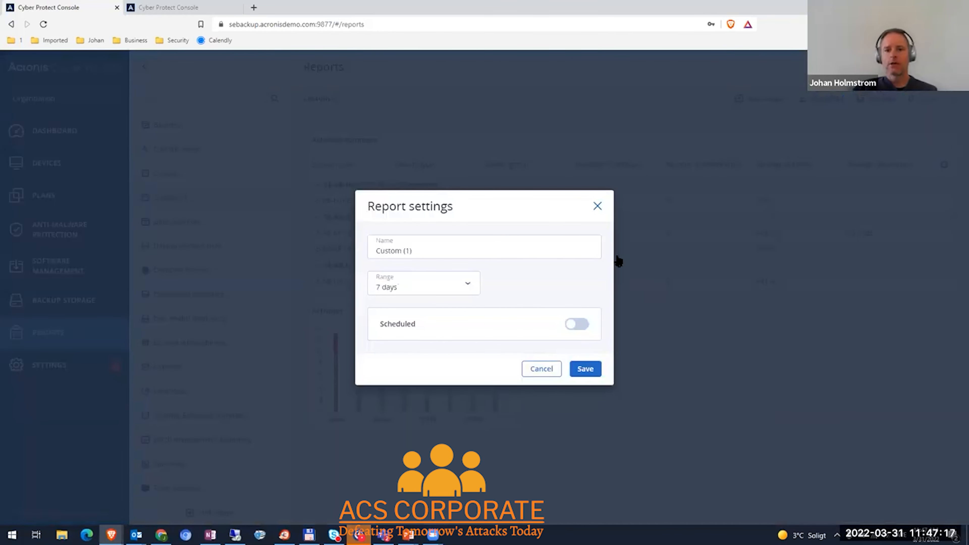
{"action": "left_click", "coordinate": [577, 325]}
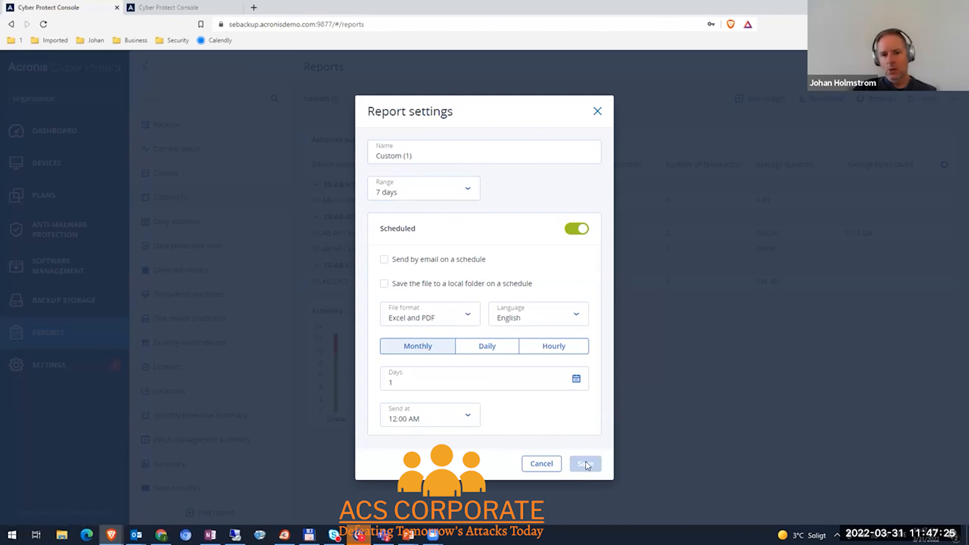
{"action": "left_click", "coordinate": [542, 464]}
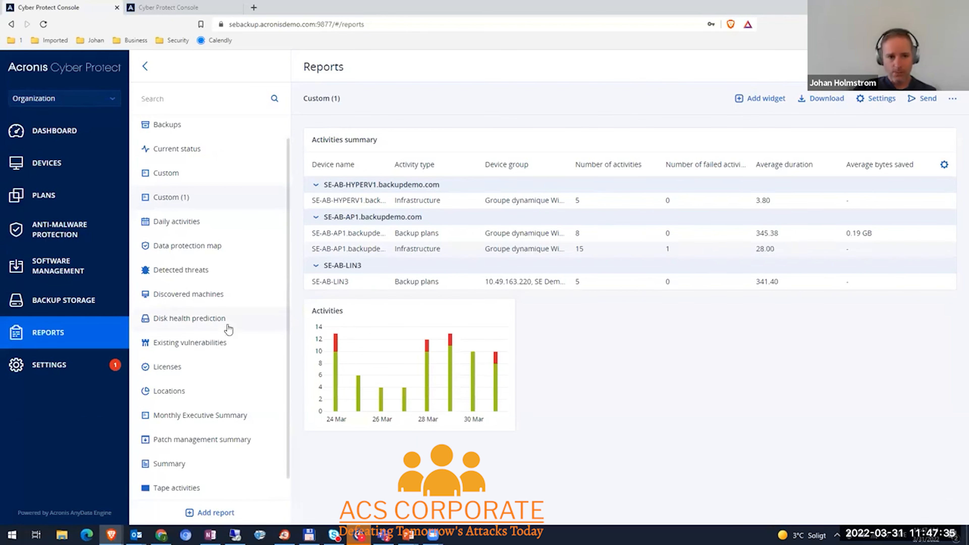
Show the list of all devices and expand the organization selector to view its units.
{"action": "left_click", "coordinate": [65, 166]}
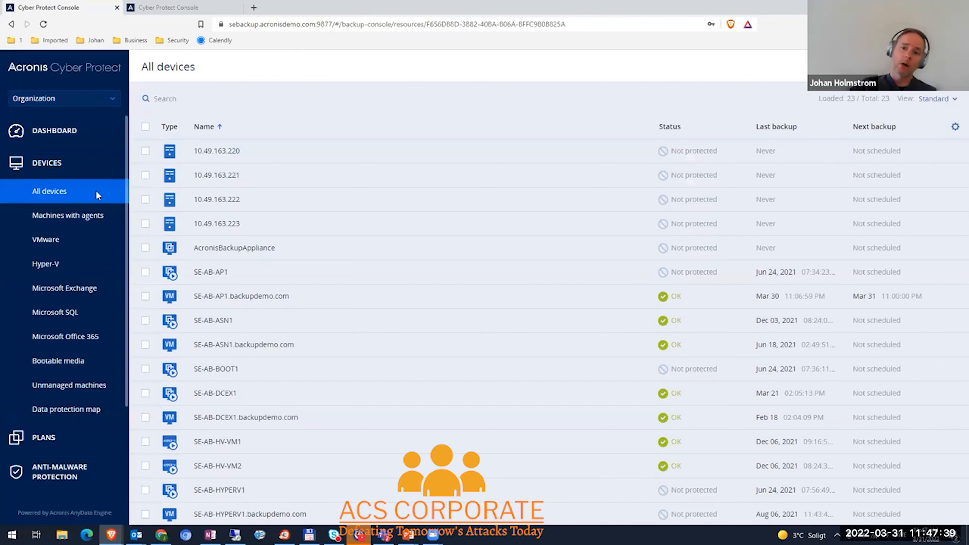
{"action": "left_click", "coordinate": [107, 100]}
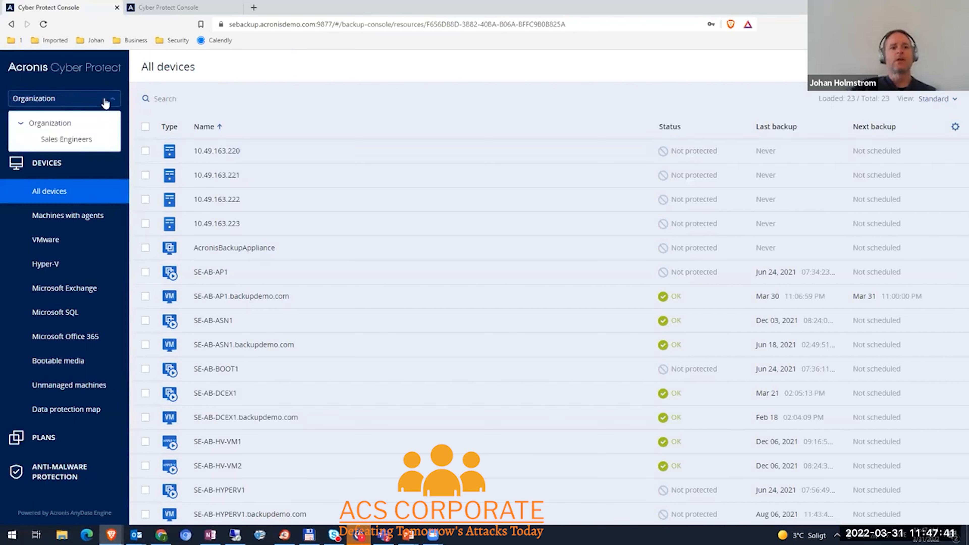